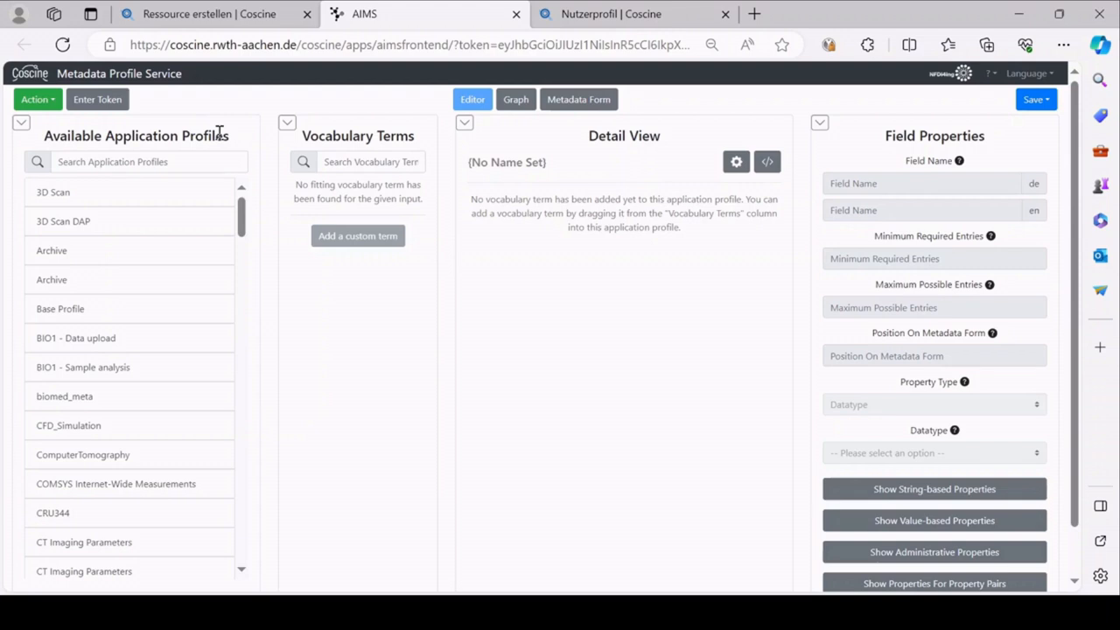
# - Search the available application profiles for "base" and open Base Profile
pyautogui.click(170, 166)
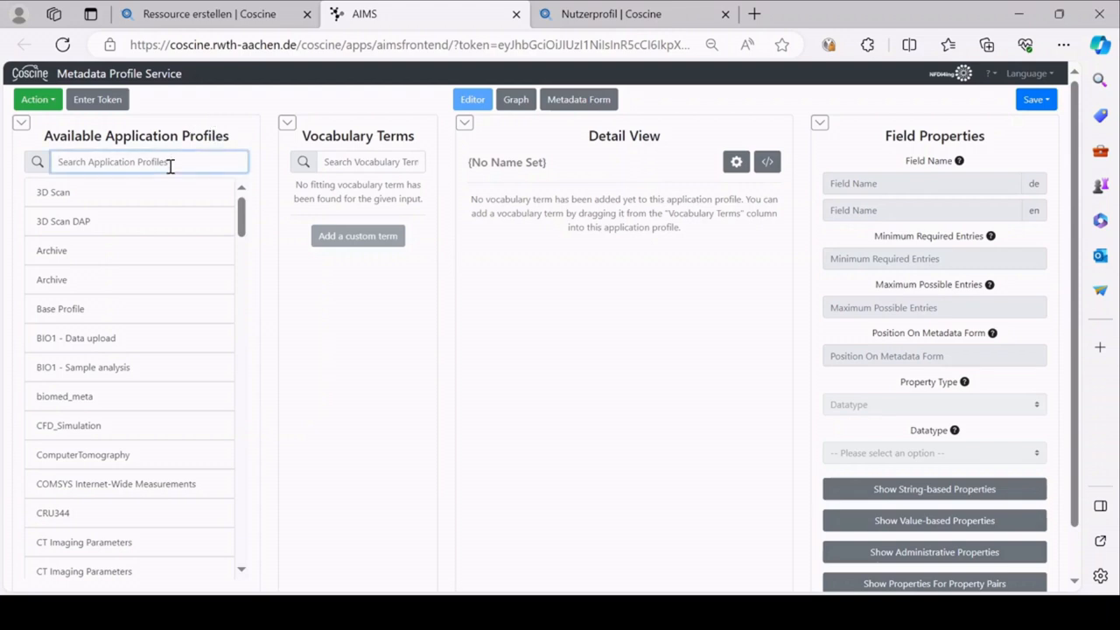
pyautogui.write('base')
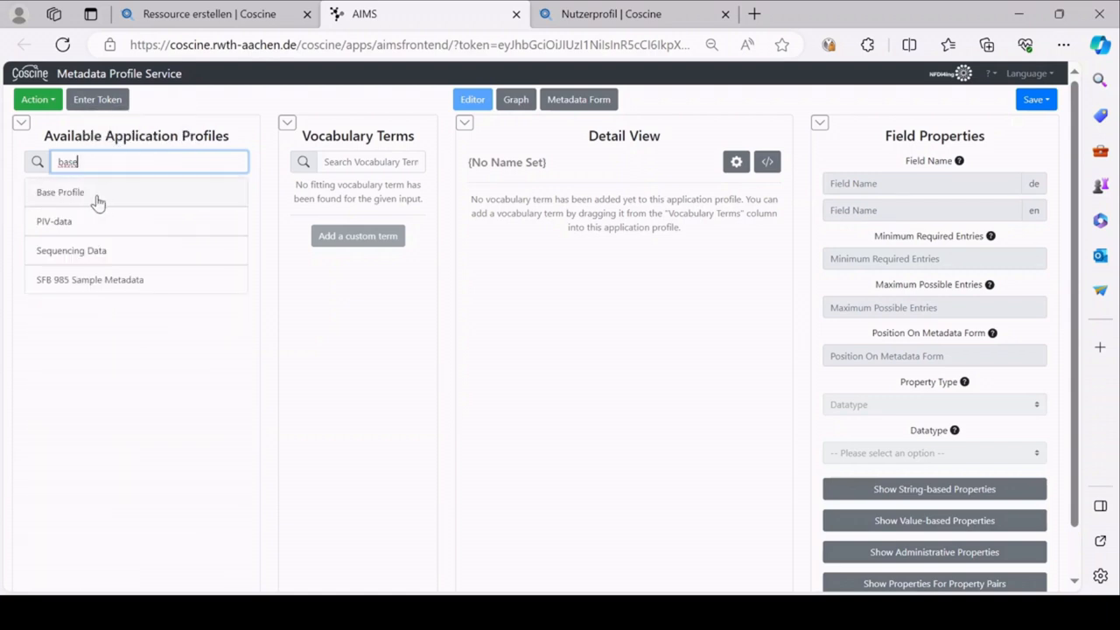
pyautogui.click(77, 200)
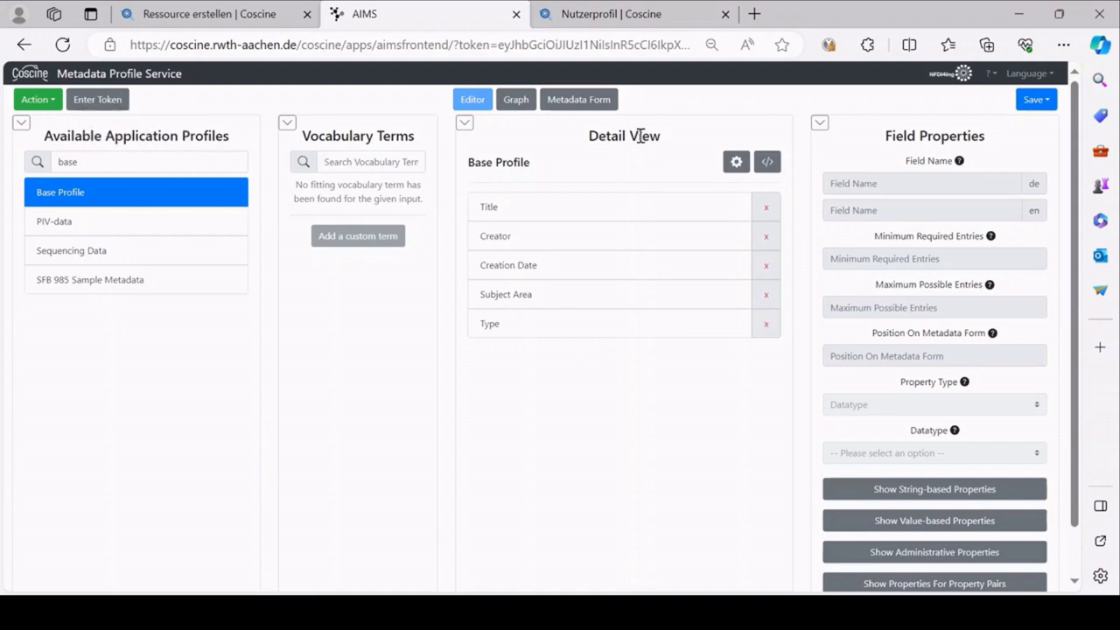
# - Inspect the field properties of Base Profile's Creator and Creation Date fields
pyautogui.click(582, 261)
pyautogui.click(556, 234)
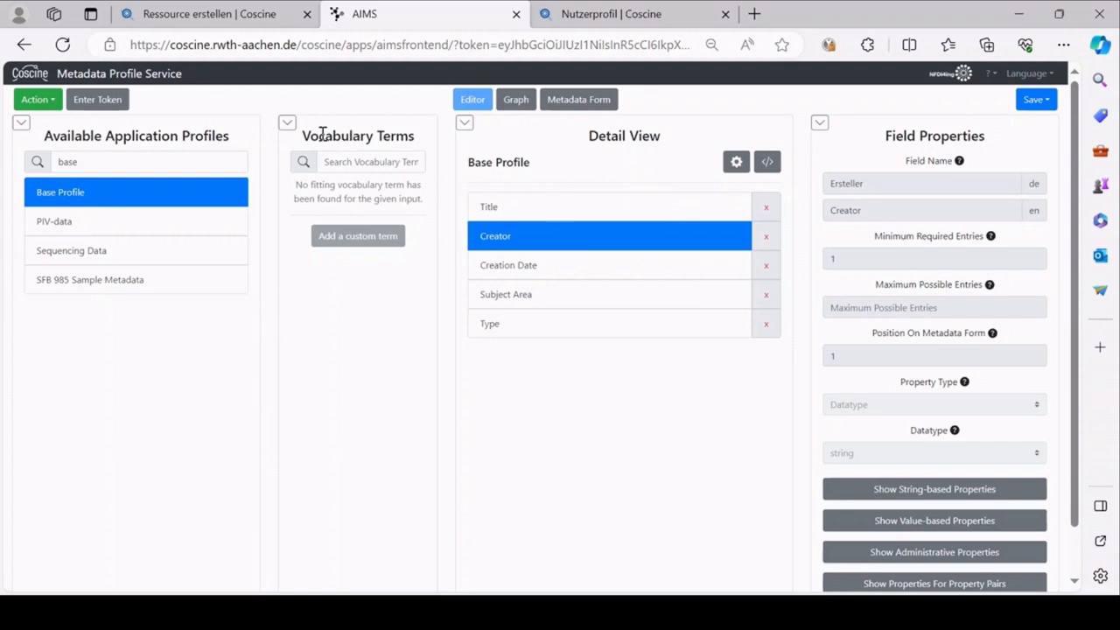
pyautogui.moveTo(304, 138); pyautogui.dragTo(432, 143)
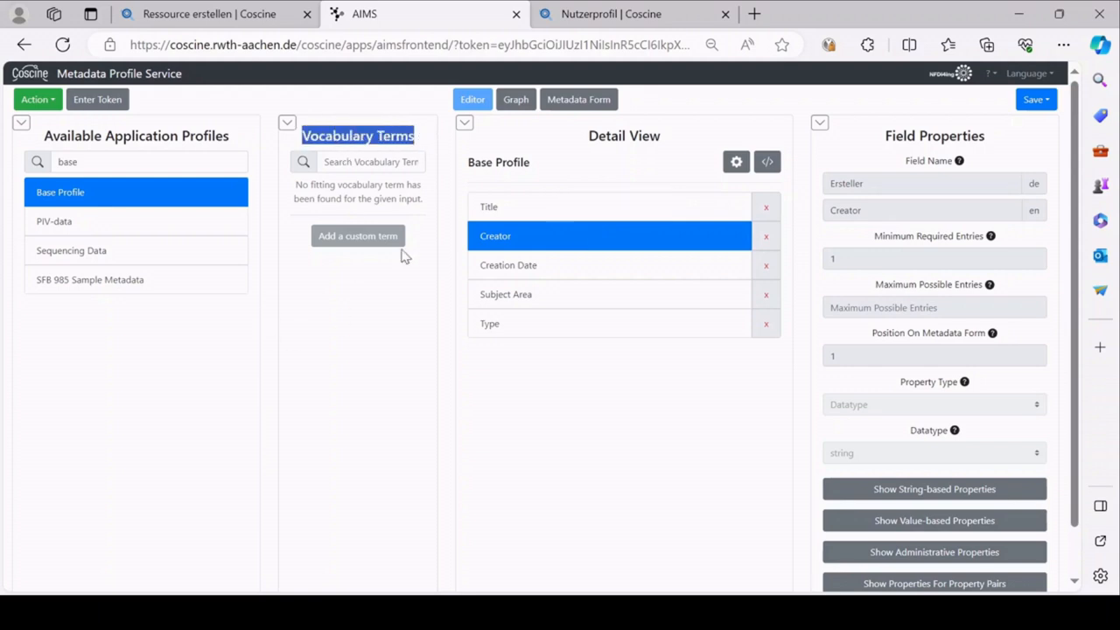
pyautogui.click(415, 391)
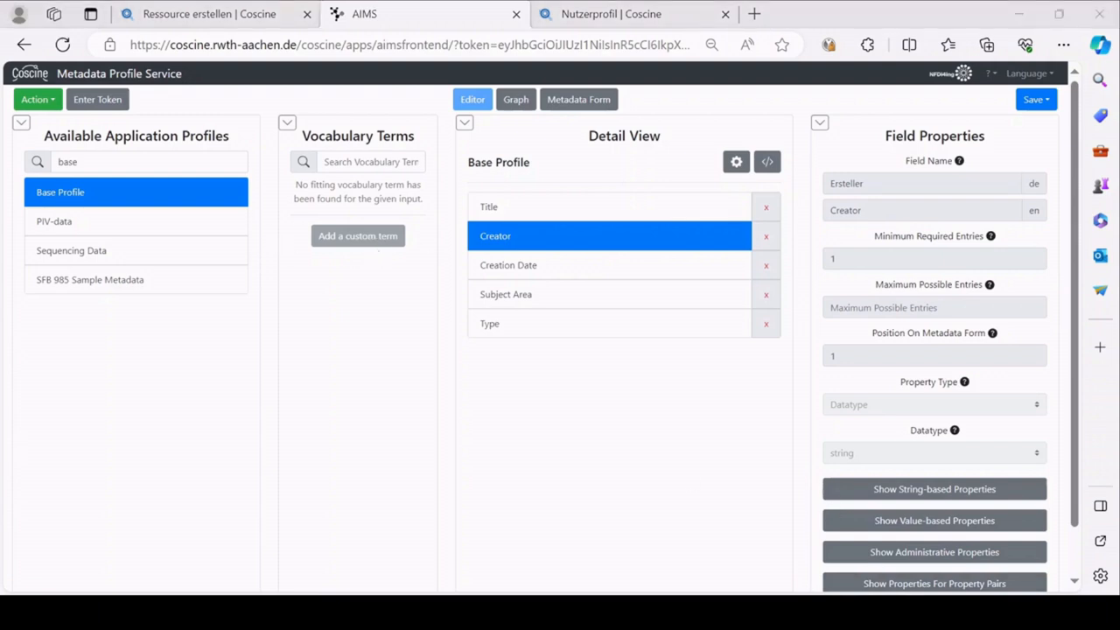
pyautogui.click(508, 265)
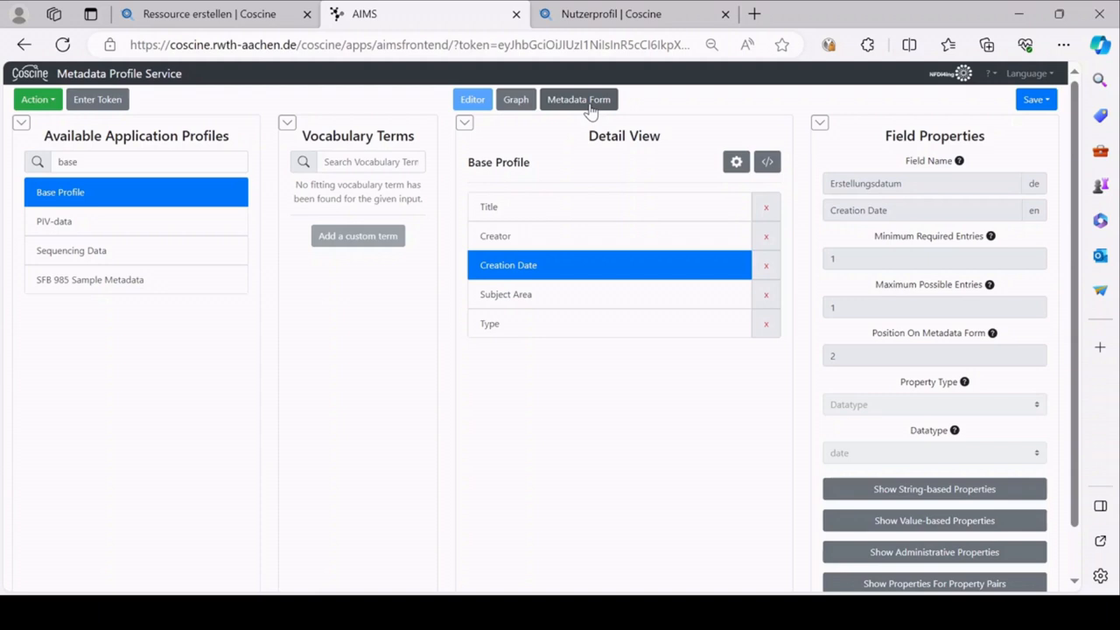
# - View Base Profile as a graph and as a metadata form, and return to the editor
pyautogui.click(514, 105)
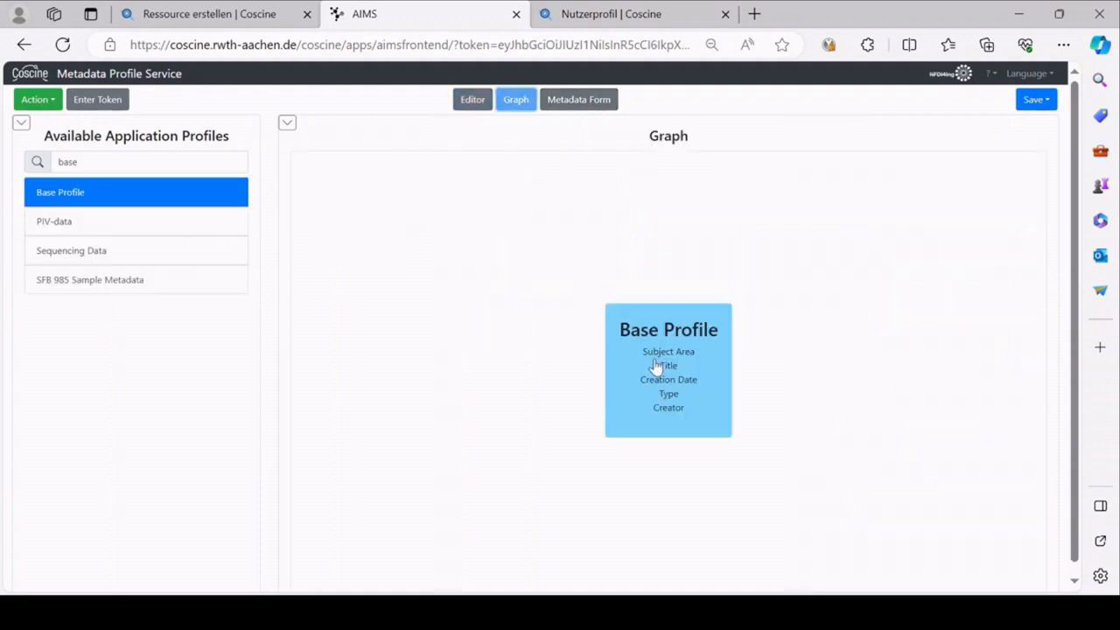
pyautogui.click(595, 107)
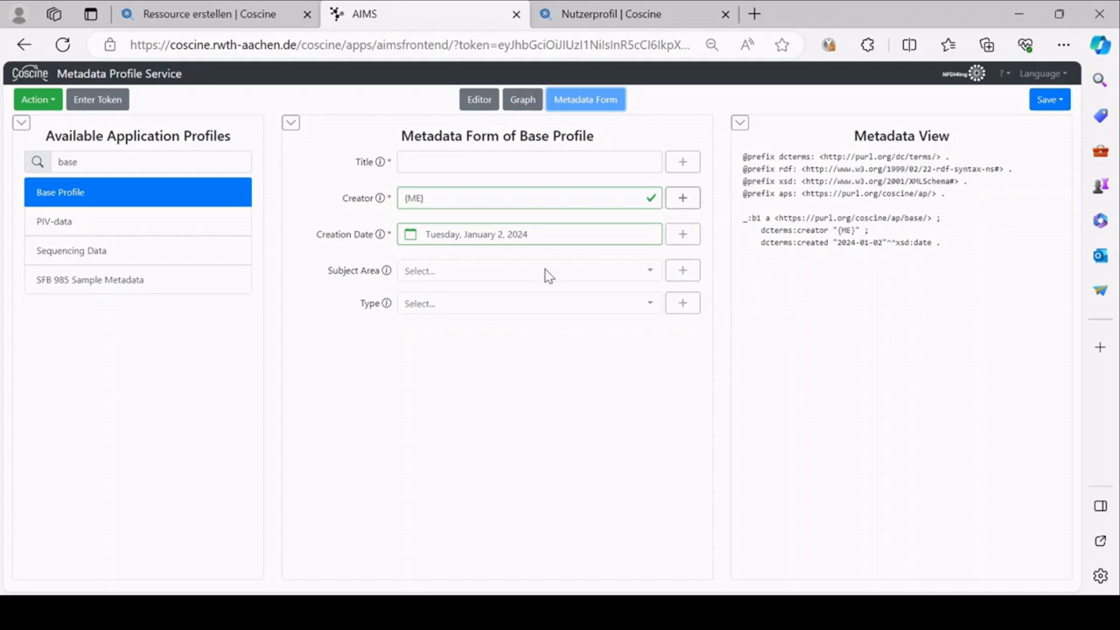
pyautogui.click(495, 102)
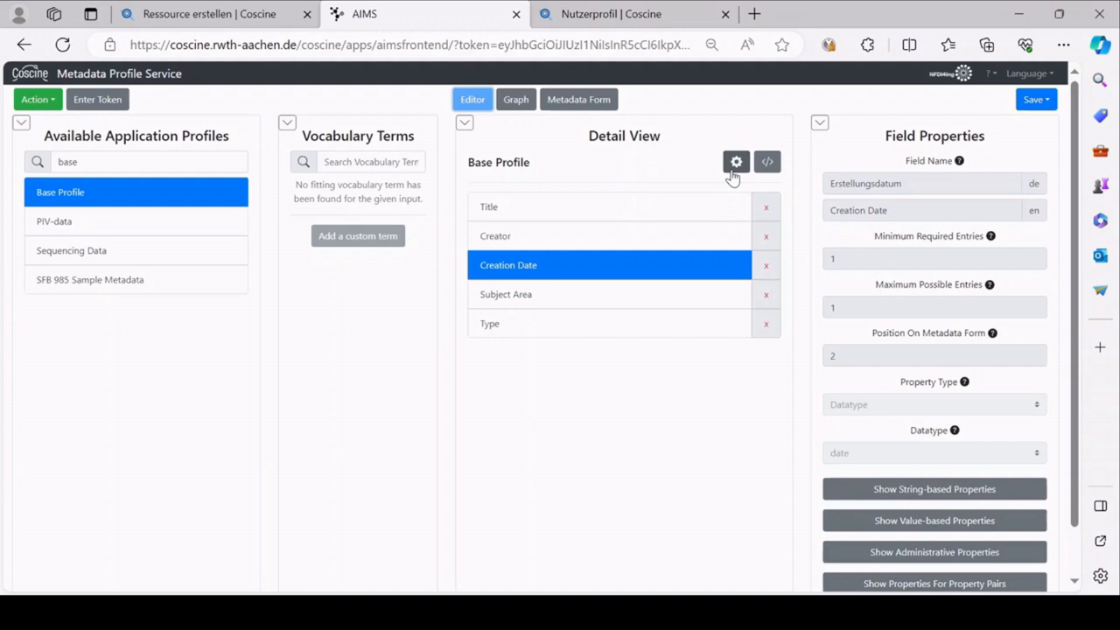
# - Review all of Base Profile's general settings and close them without making changes
pyautogui.click(735, 163)
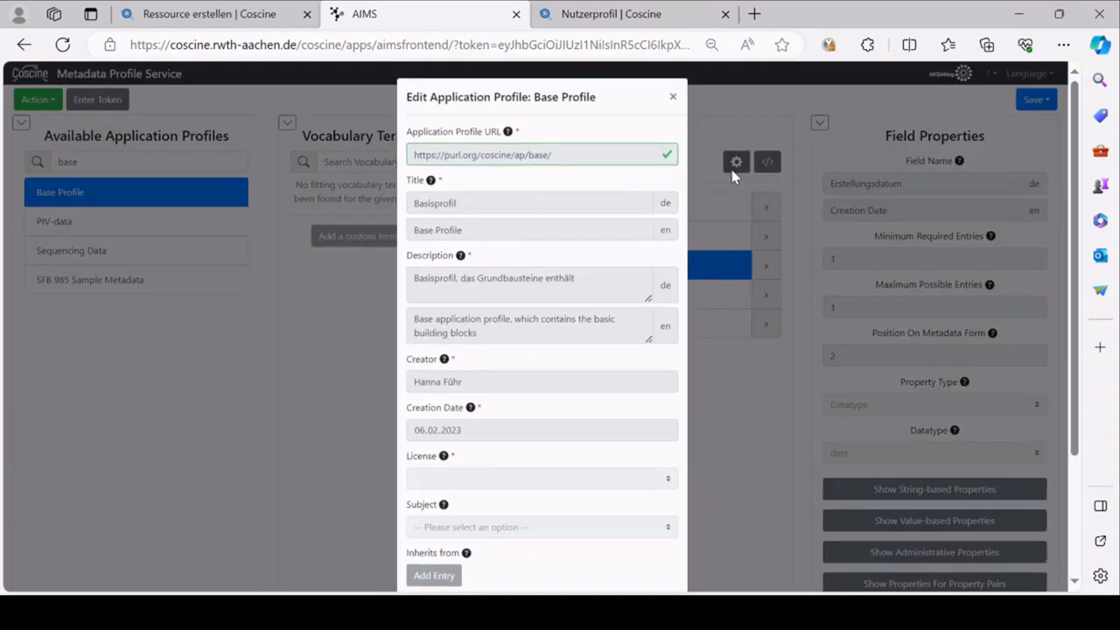
pyautogui.scroll(-1, 602, 206)
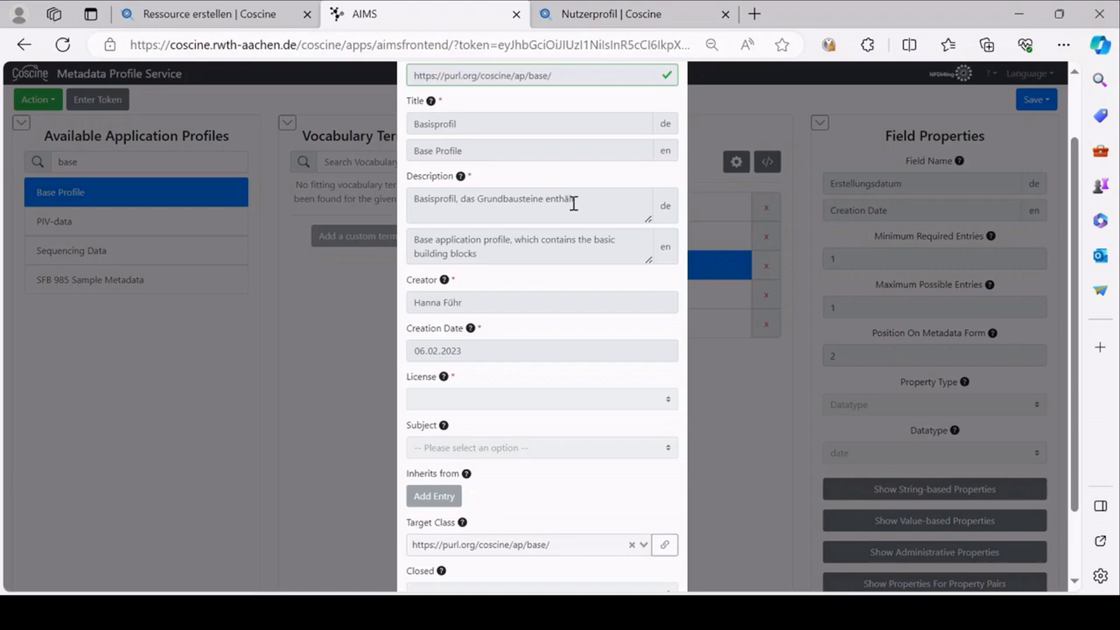
pyautogui.scroll(-1, 573, 202)
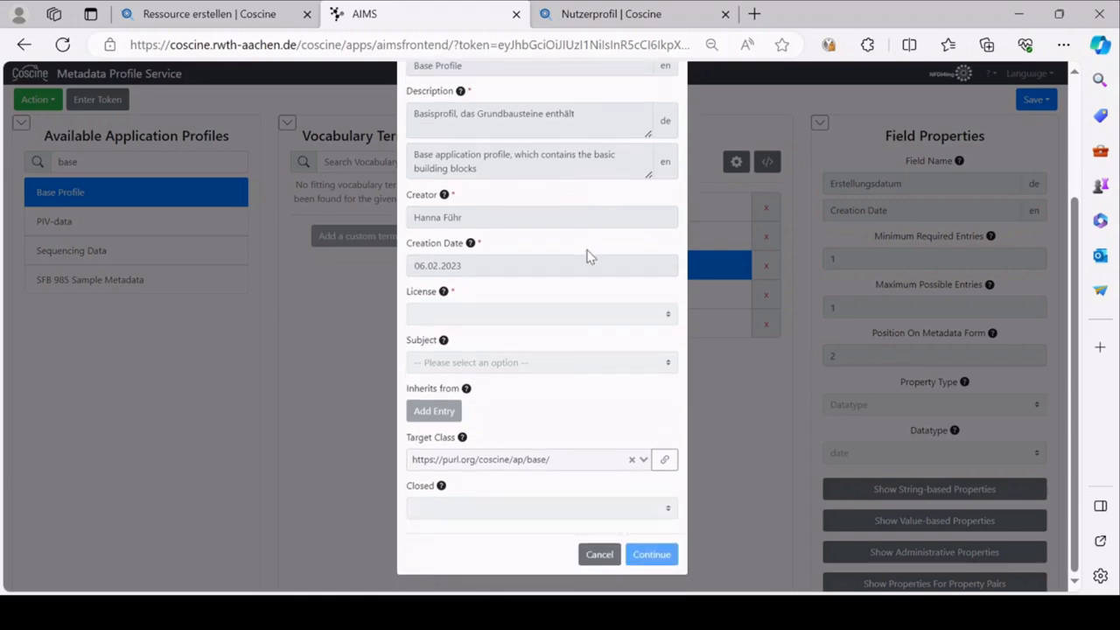
pyautogui.scroll(2, 587, 255)
pyautogui.click(674, 99)
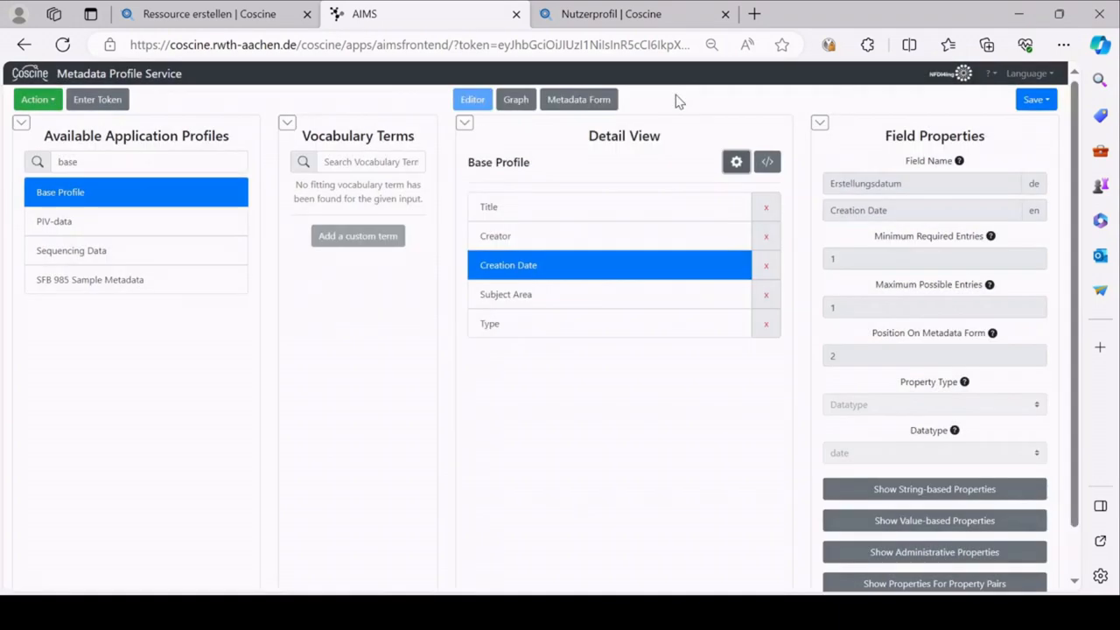
# - Examine Base Profile's code and display it in the application/ld+json and application/n-triples formats
pyautogui.click(766, 162)
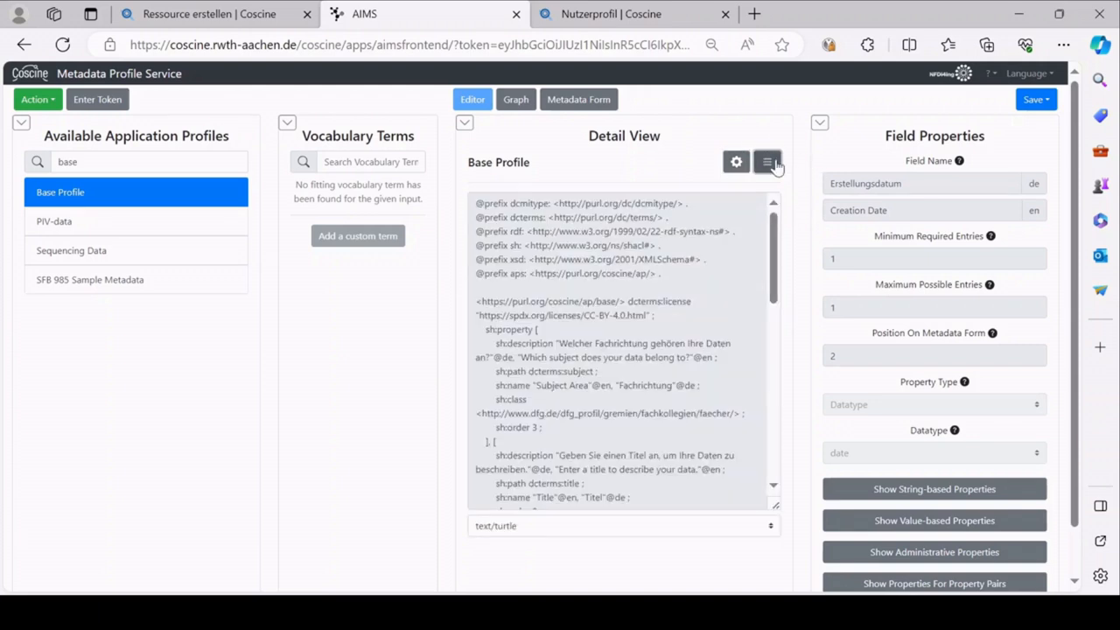
pyautogui.scroll(-2, 614, 387)
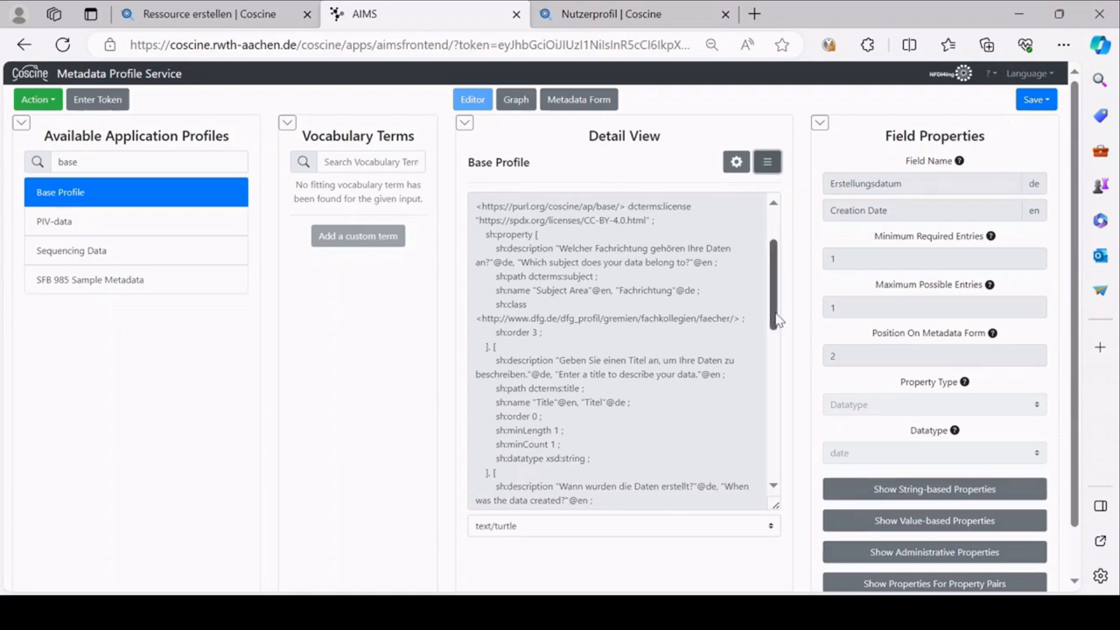
pyautogui.click(516, 529)
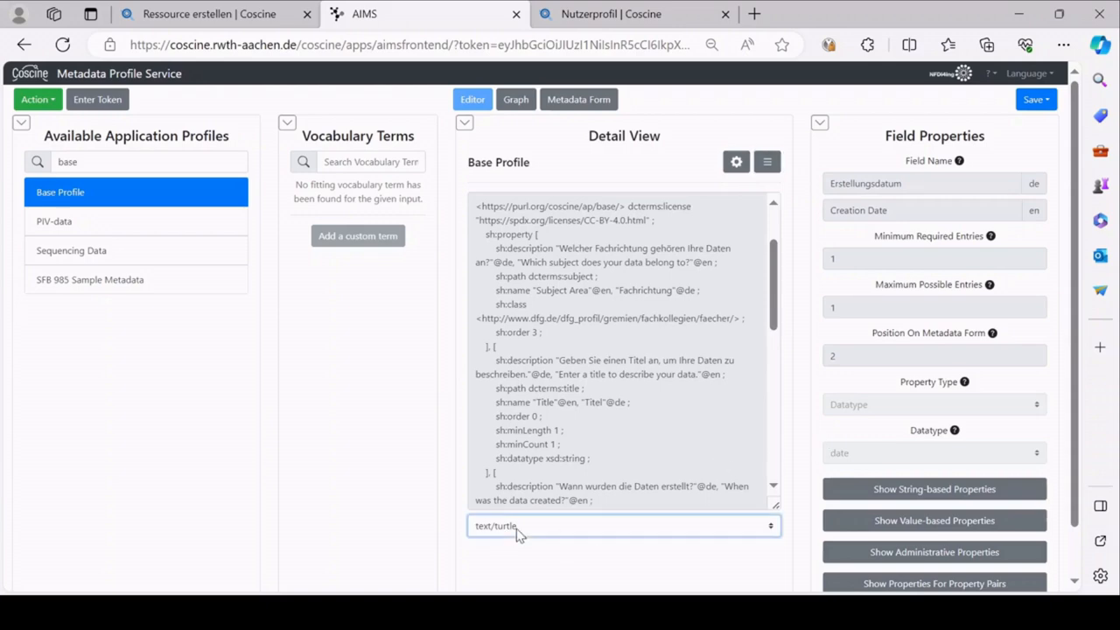
pyautogui.click(525, 435)
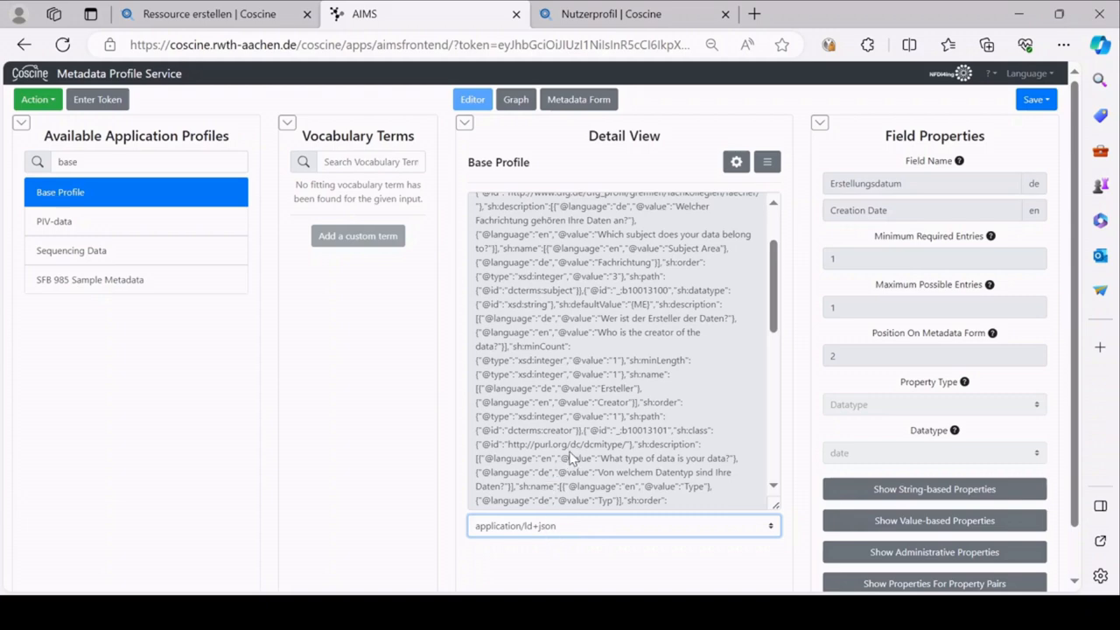
pyautogui.press('Down')
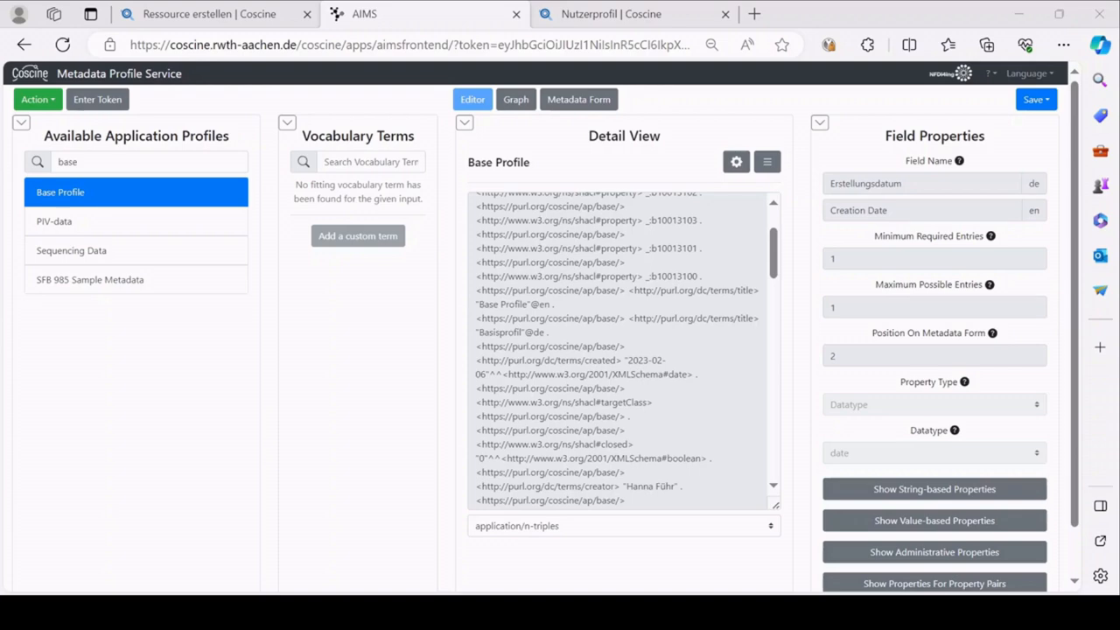
# - Inspect the Subject Area field's properties from Base Profile's field list and show the available save options
pyautogui.click(850, 182)
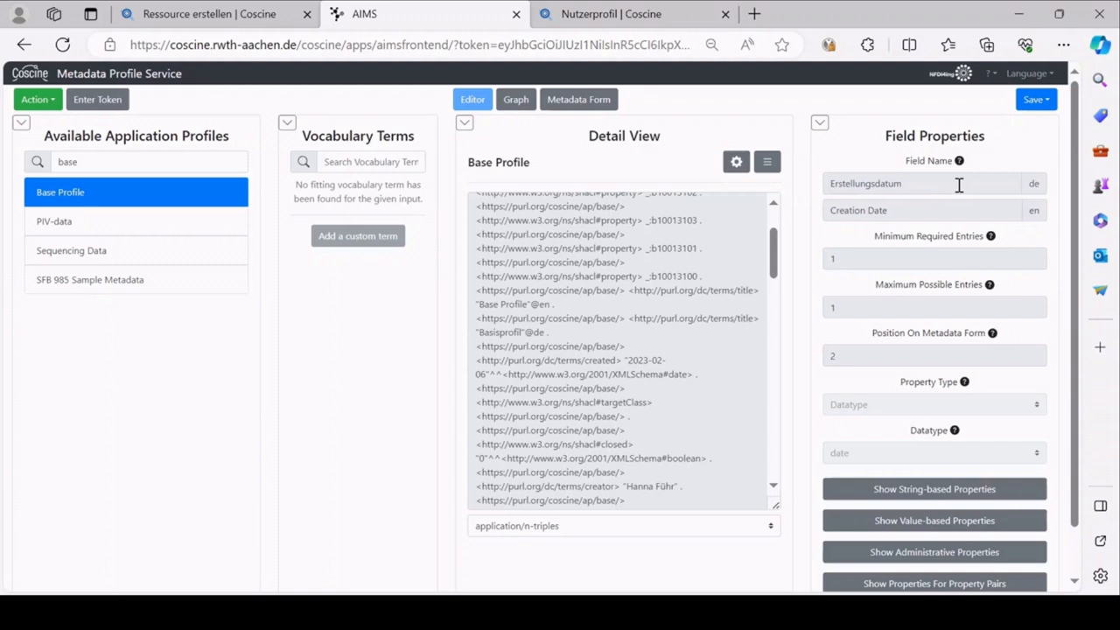
pyautogui.click(767, 163)
pyautogui.click(675, 292)
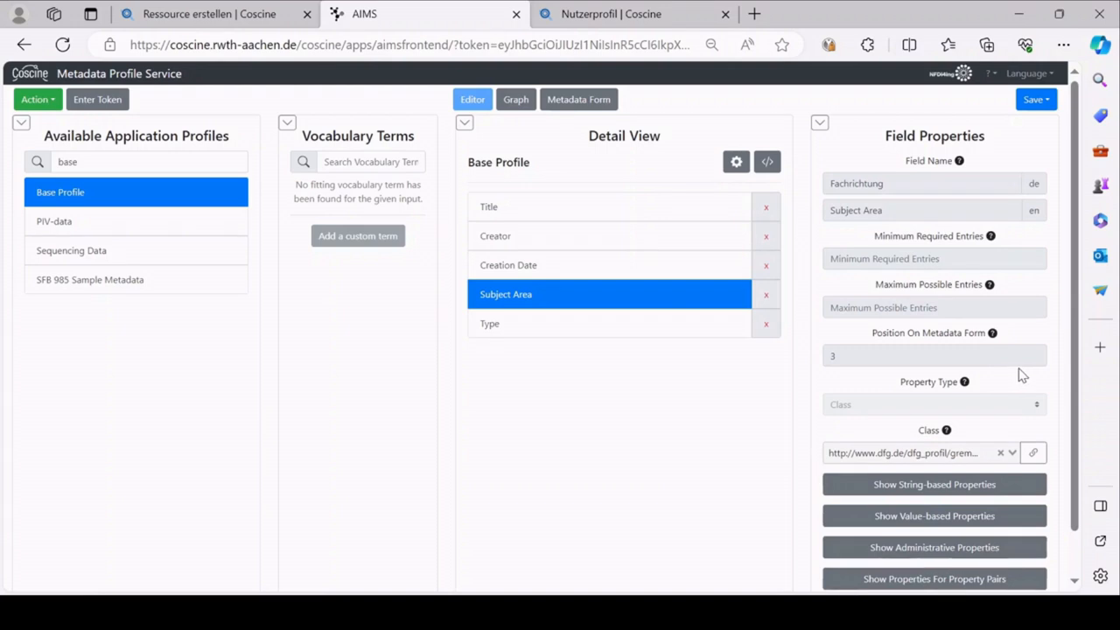
pyautogui.click(1041, 103)
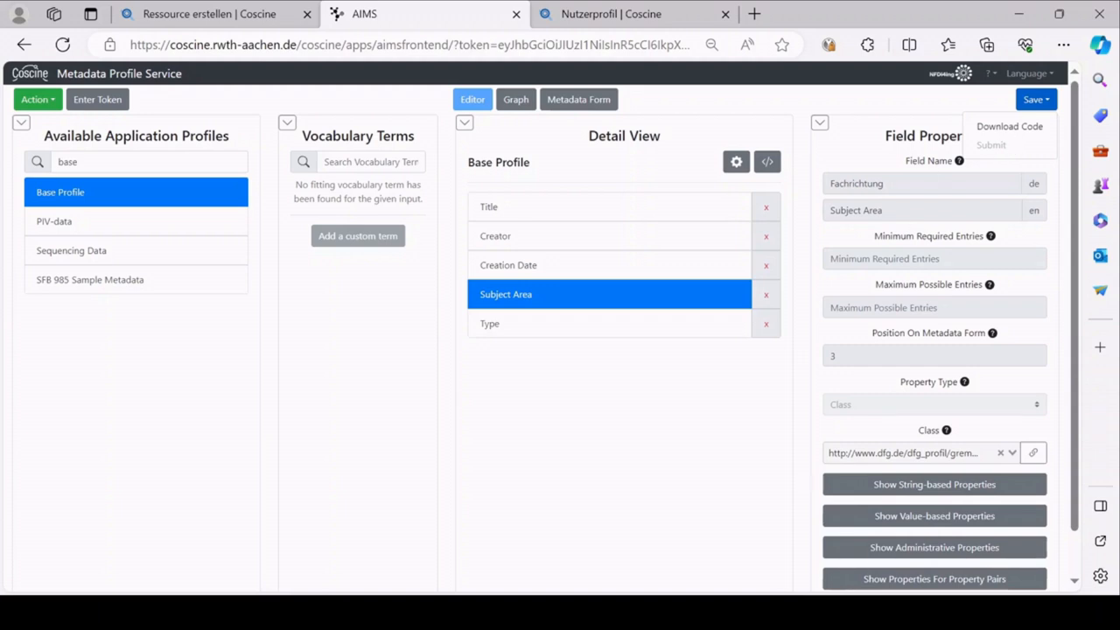
# - Create a new empty application profile and open its general settings
pyautogui.click(33, 102)
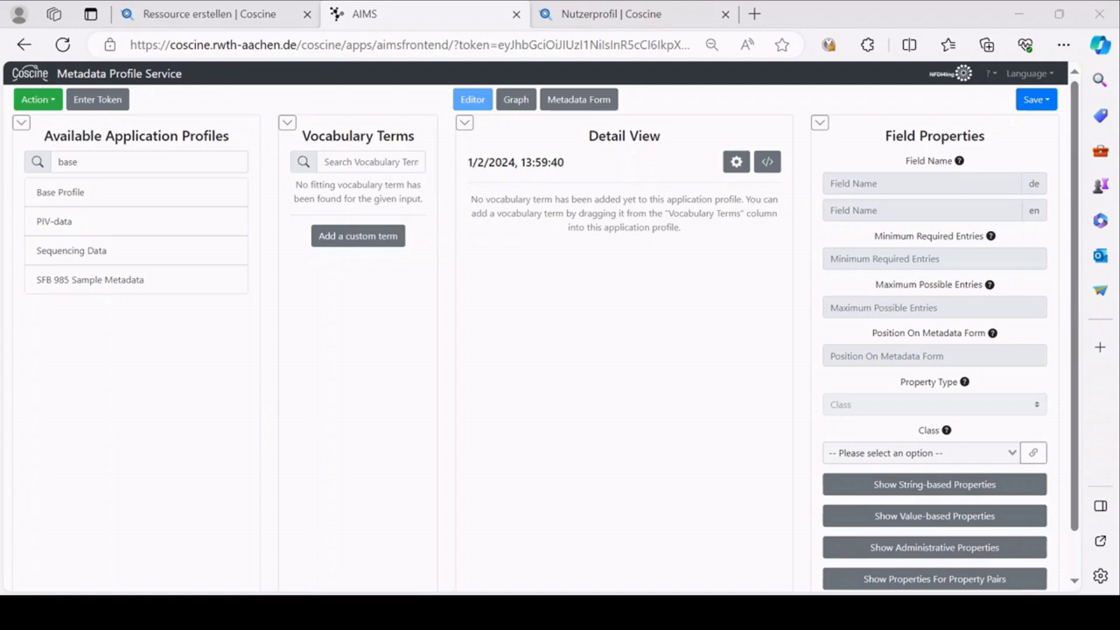
pyautogui.click(404, 28)
pyautogui.click(36, 99)
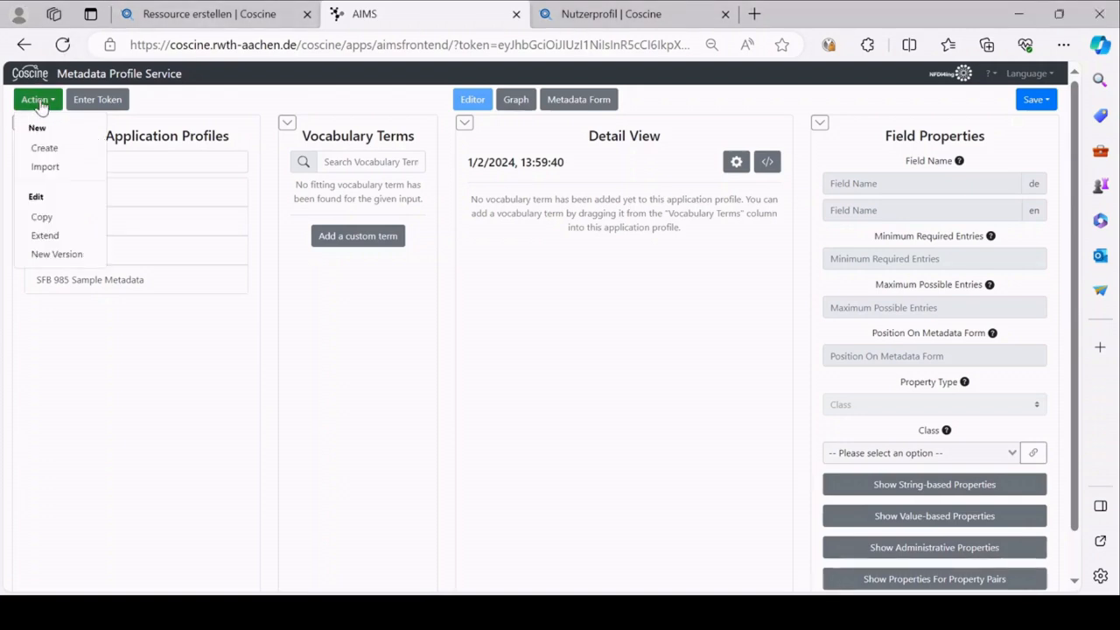
pyautogui.click(48, 148)
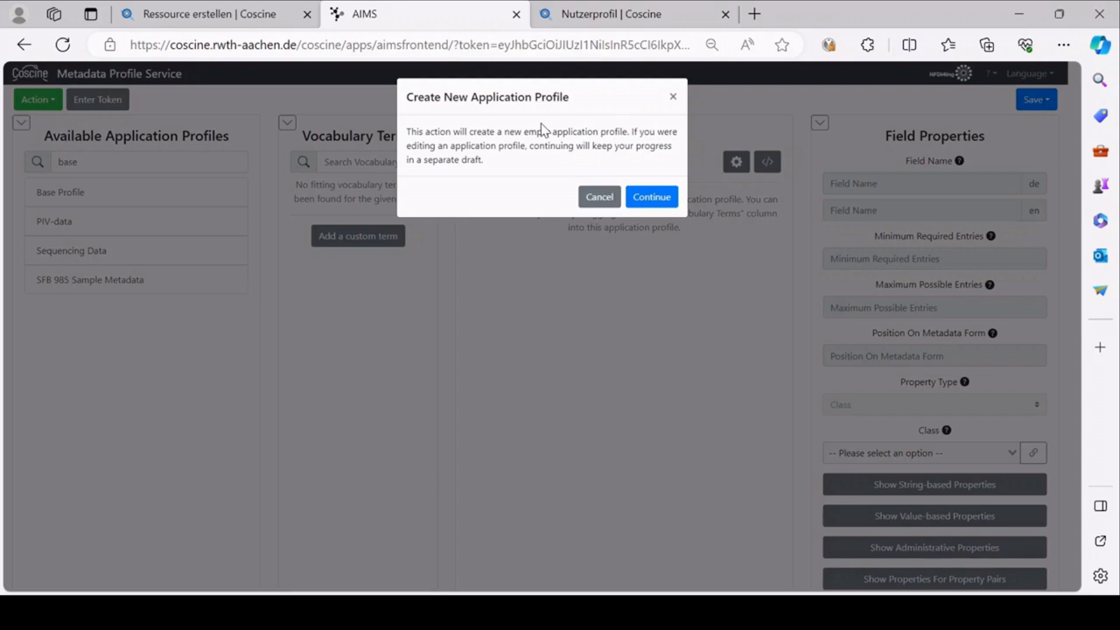
pyautogui.click(646, 196)
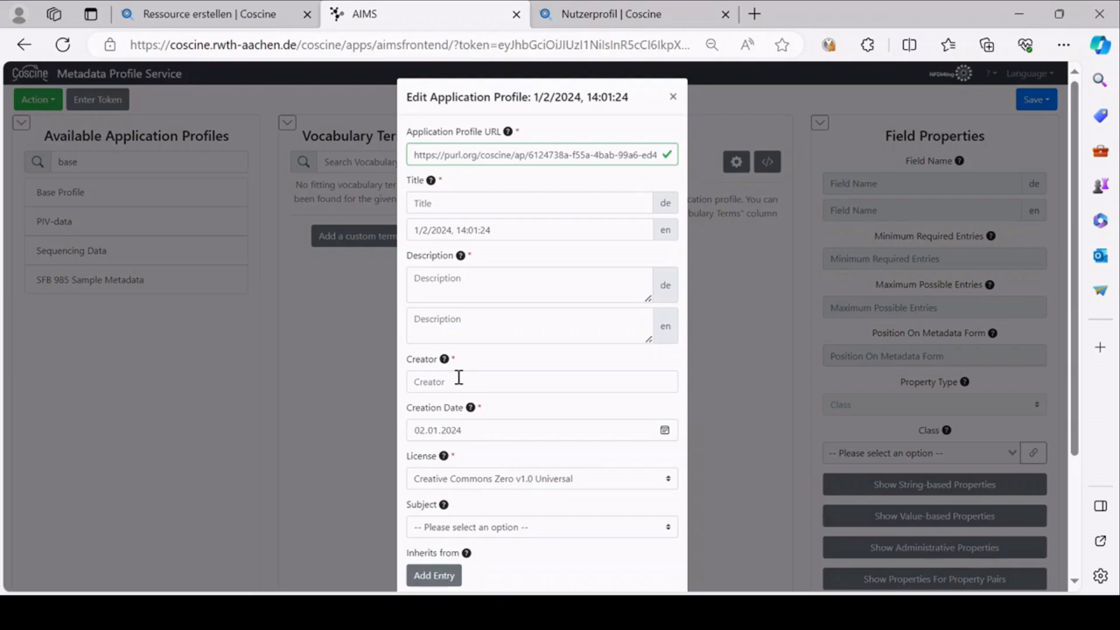
# - Replace the new profile's English title with "Create Test"
pyautogui.tripleClick(533, 229)
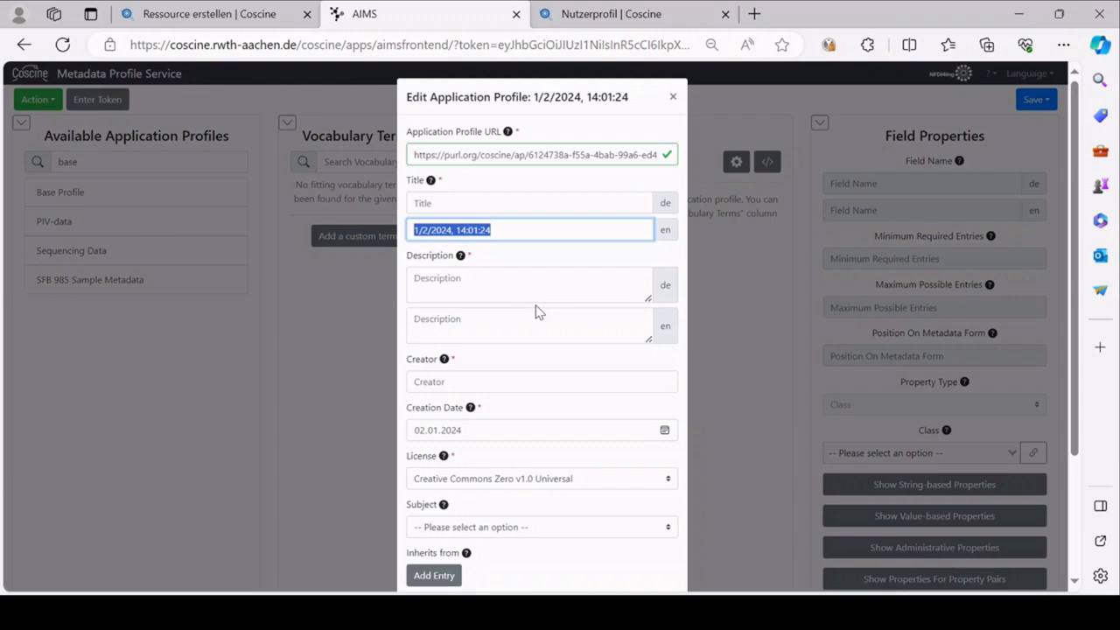
pyautogui.write('Create ')
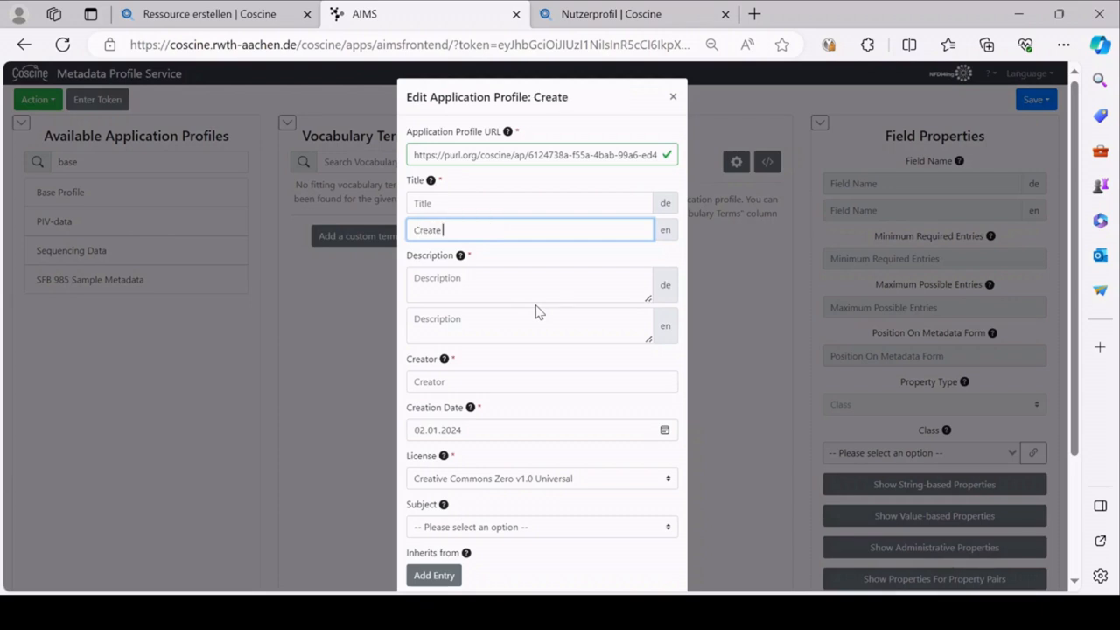
pyautogui.write('Test')
# - Copy the English title into the German description and enter the creator's full name
pyautogui.moveTo(495, 233); pyautogui.dragTo(441, 257)
pyautogui.hotkey('ctrl', 'c')
pyautogui.click(512, 287)
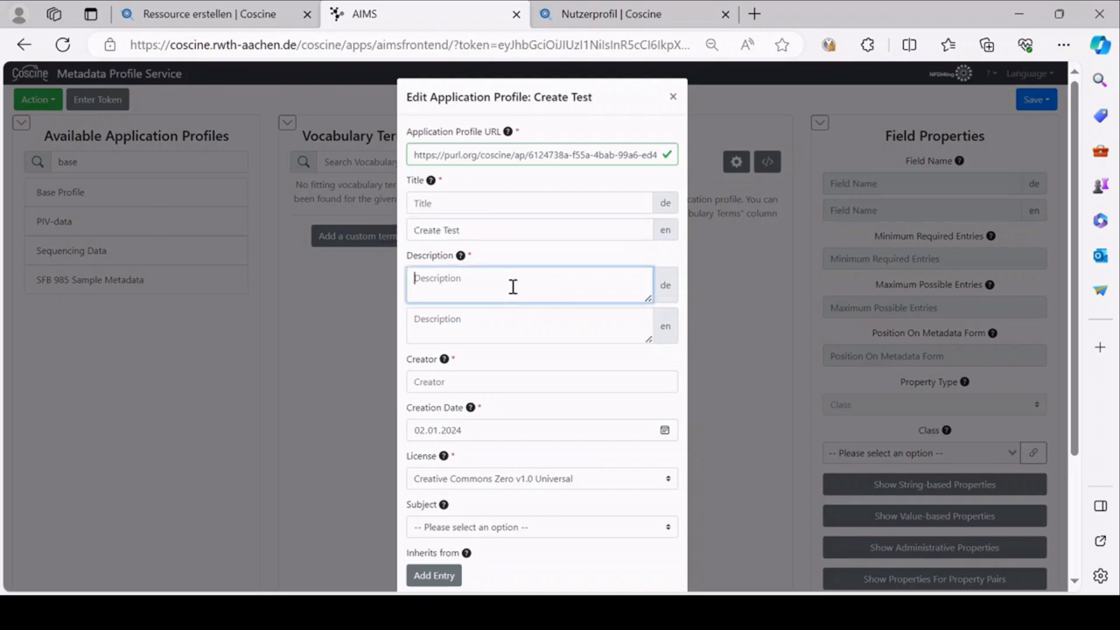
pyautogui.hotkey('ctrl', 'v')
pyautogui.click(481, 381)
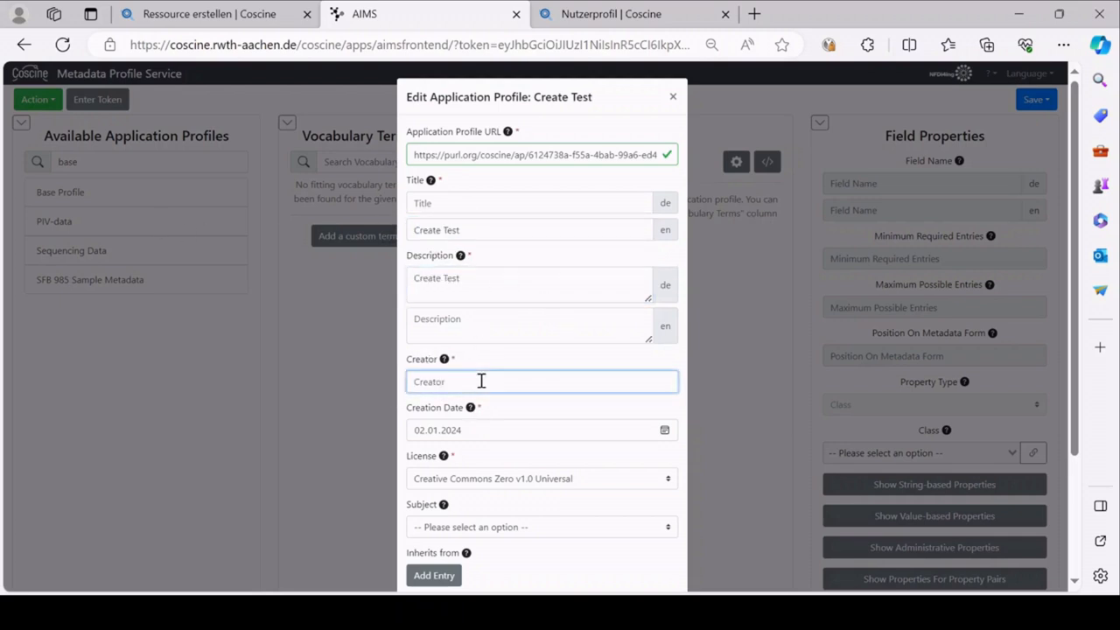
pyautogui.write('Kseniia Dukkart')
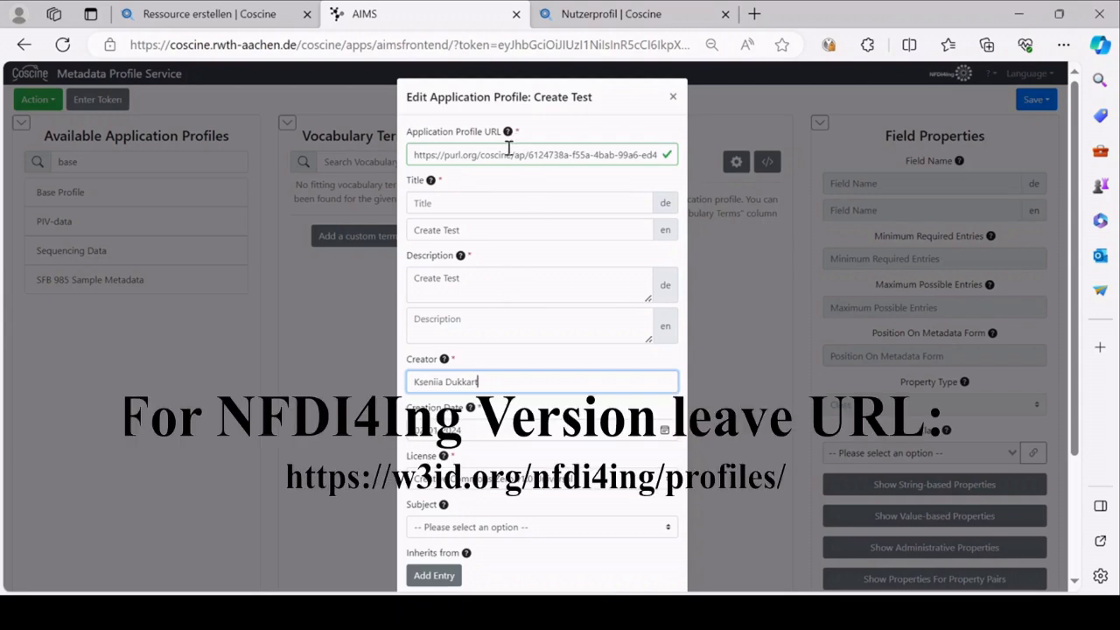
pyautogui.moveTo(408, 137)
pyautogui.moveTo(528, 155); pyautogui.dragTo(946, 189)
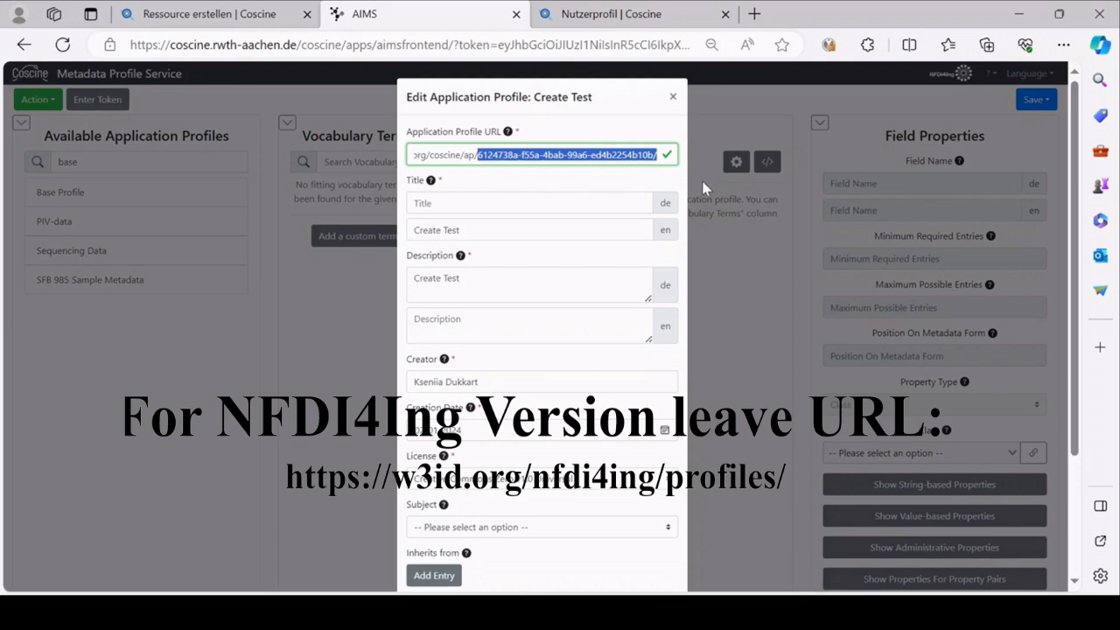
pyautogui.press('BackSpace')
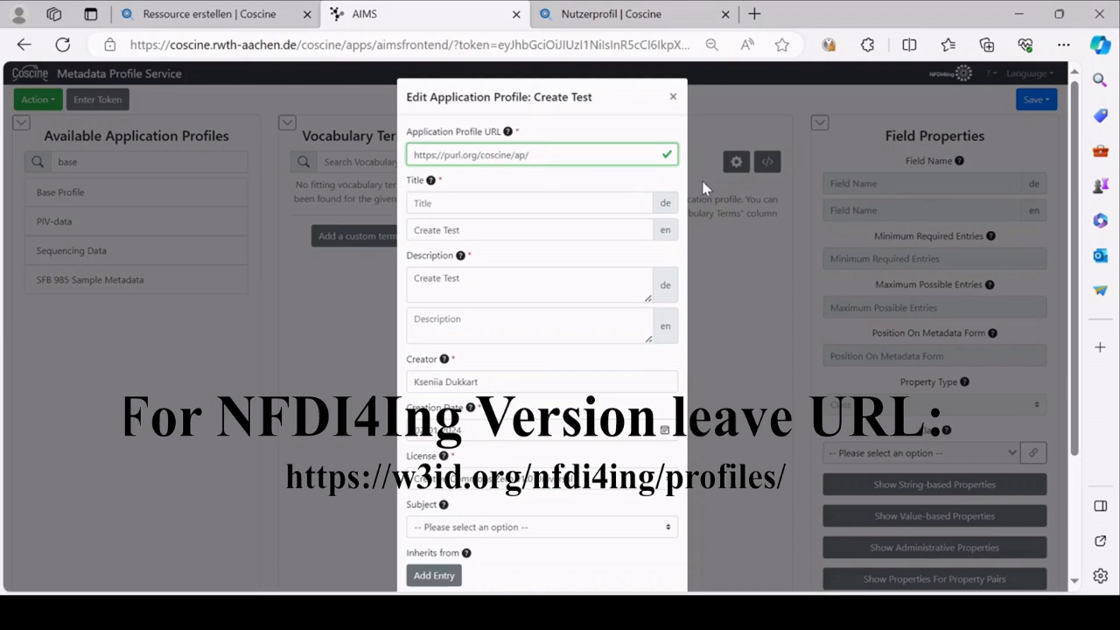
pyautogui.write('create')
pyautogui.write('.')
pyautogui.write('test')
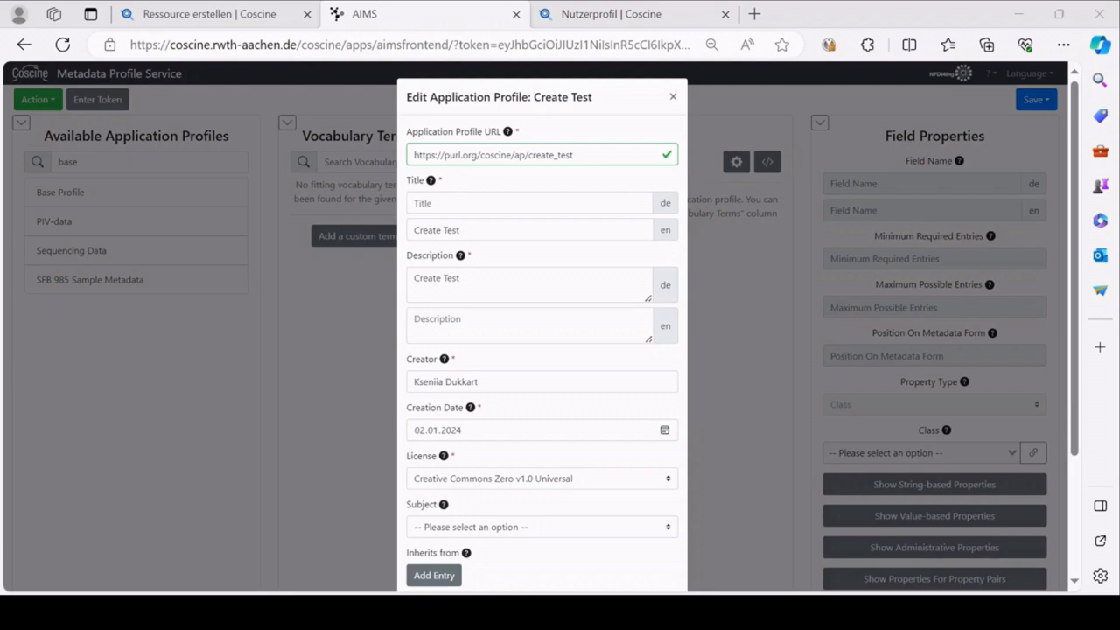
pyautogui.hotkey('alt', 'Tab')
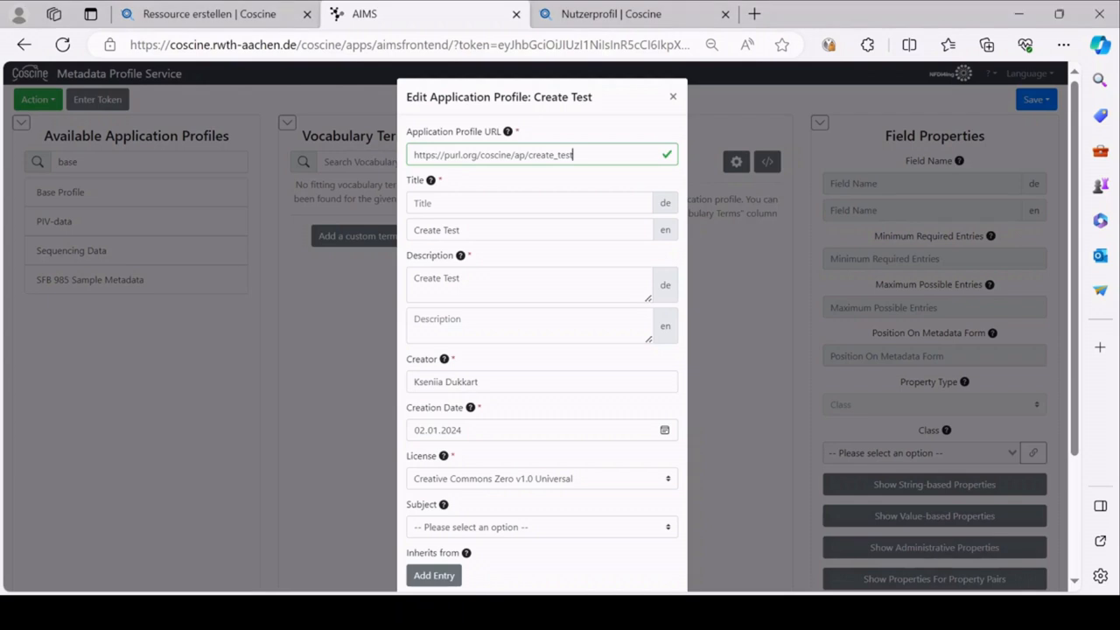
# - Insert "transregio219/" before create_test in the application profile URL and finish editing the general settings
pyautogui.click(530, 155)
pyautogui.write('transregio219/')
pyautogui.moveTo(589, 154); pyautogui.dragTo(527, 154)
pyautogui.click(639, 155)
pyautogui.moveTo(645, 155); pyautogui.dragTo(590, 149)
pyautogui.scroll(-3, 616, 368)
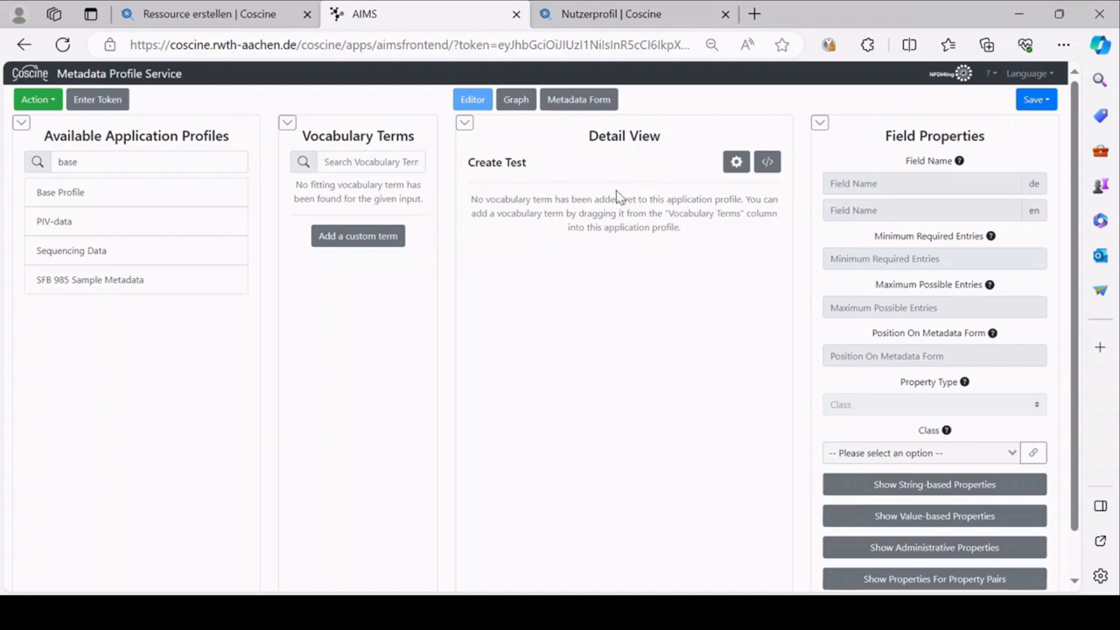
# - Add a custom term to the Create Test profile and select it in the detail view
pyautogui.moveTo(587, 137); pyautogui.dragTo(683, 136)
pyautogui.click(687, 245)
pyautogui.moveTo(688, 245); pyautogui.dragTo(378, 210)
pyautogui.click(509, 204)
pyautogui.click(336, 244)
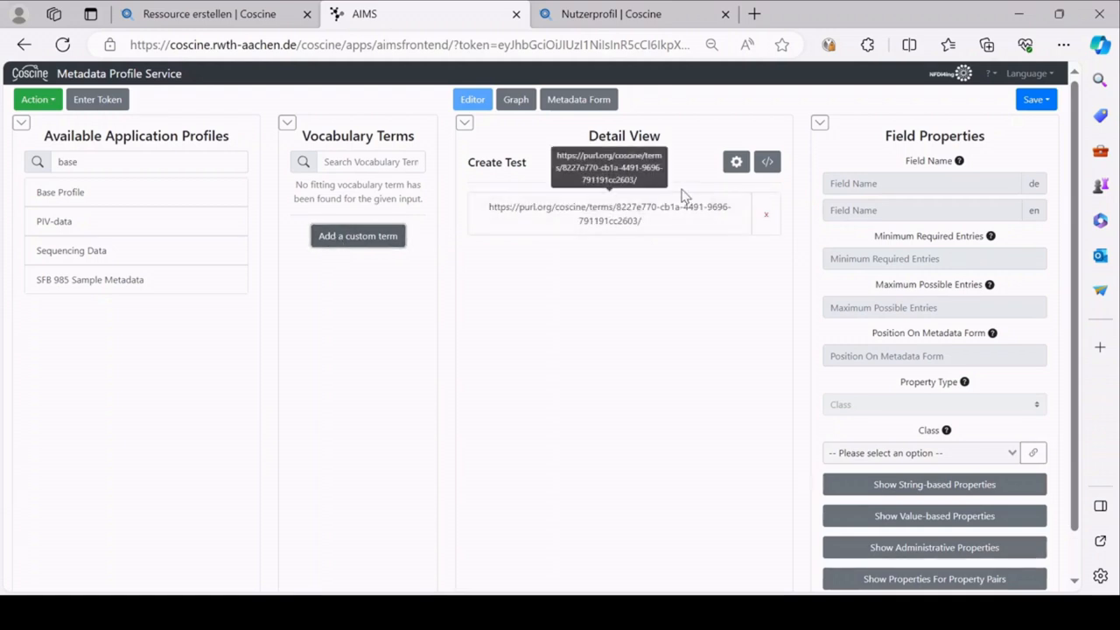
pyautogui.click(649, 217)
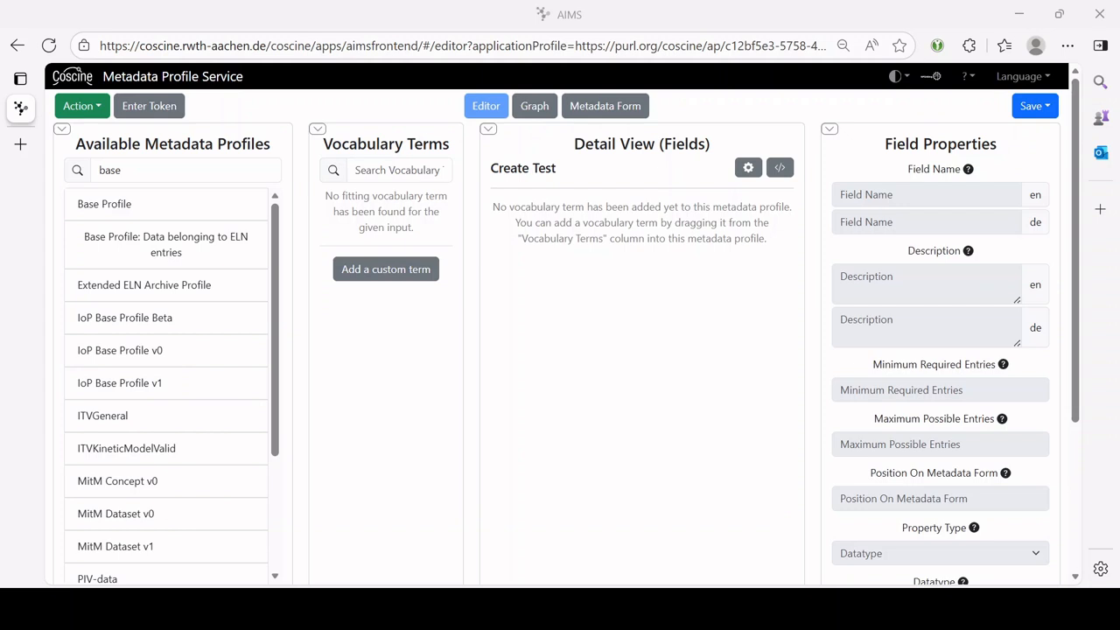
pyautogui.click(387, 169)
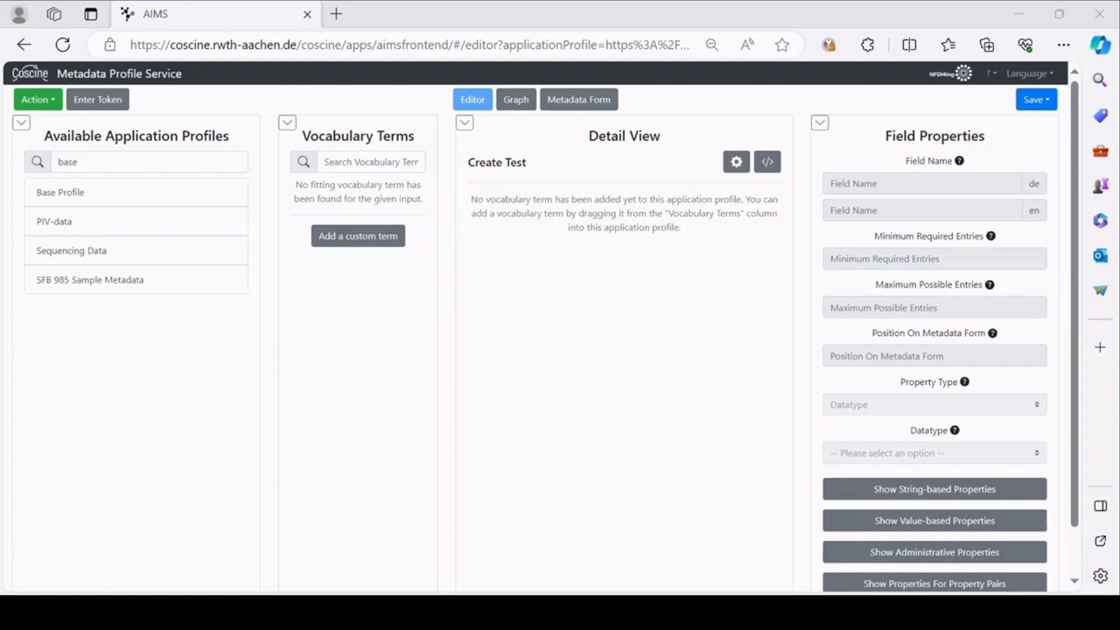
pyautogui.click(389, 574)
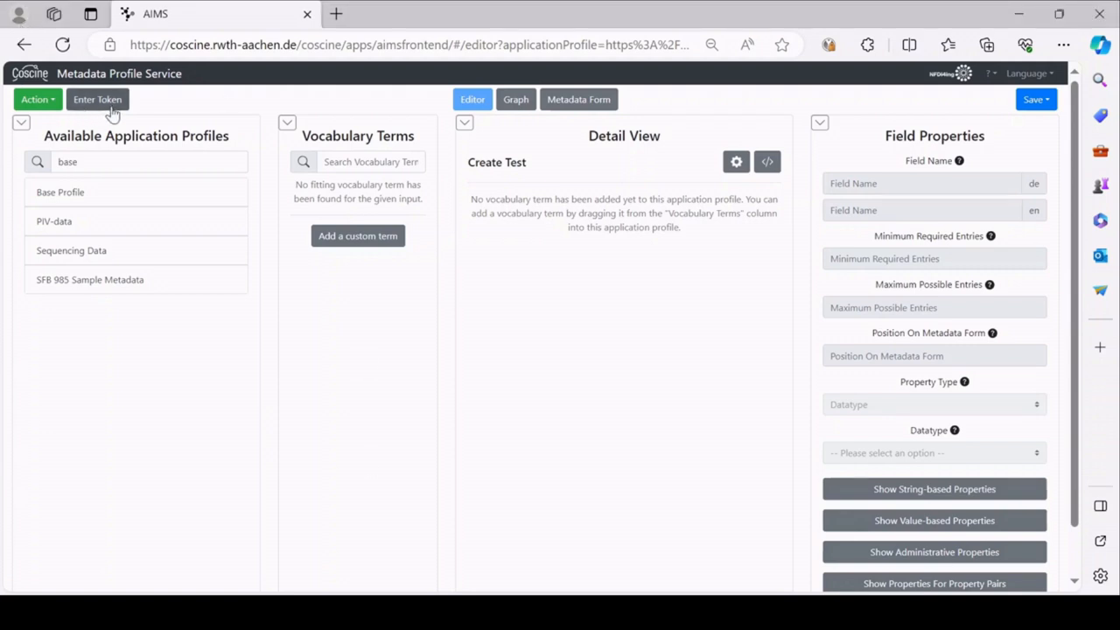
# - Import the text/turtle file applicationProfile.ttl as a new application profile and look through its fields
pyautogui.click(49, 103)
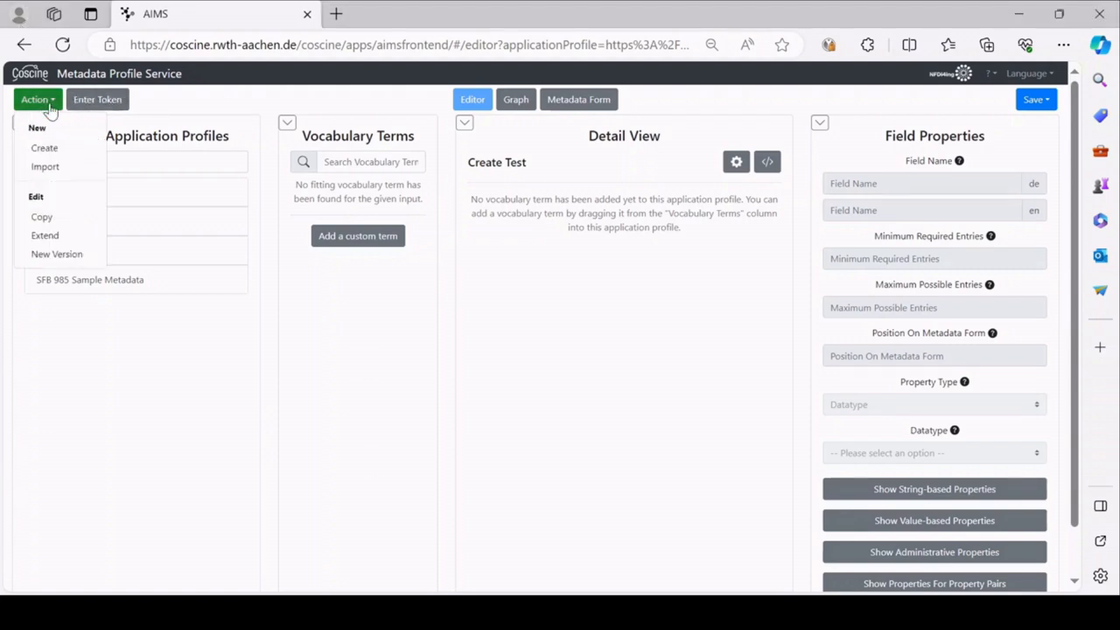
pyautogui.click(48, 166)
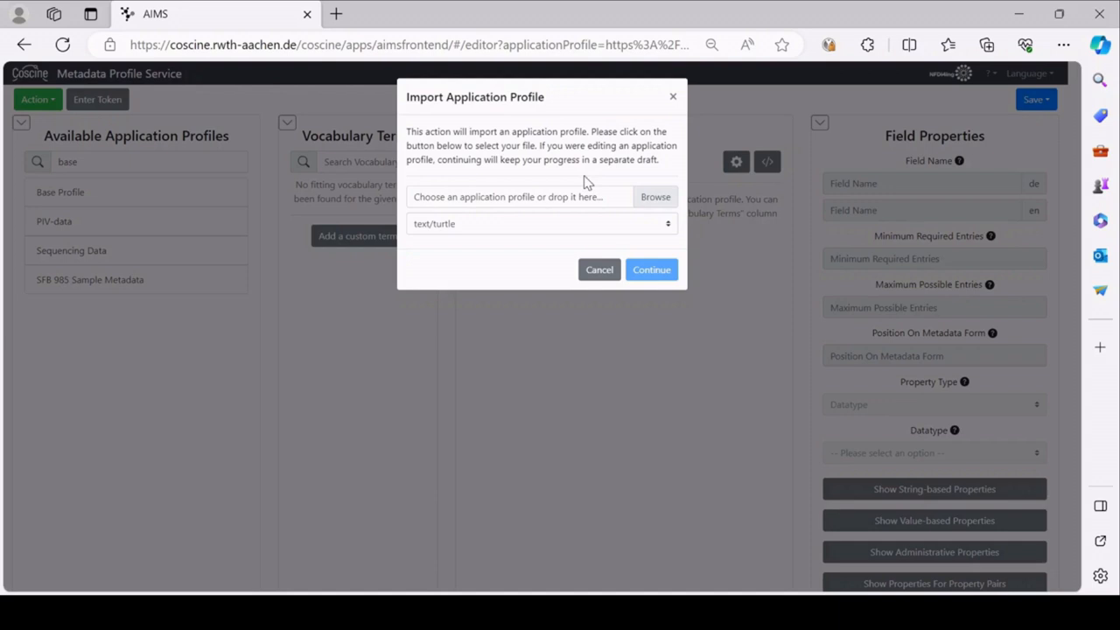
pyautogui.click(649, 201)
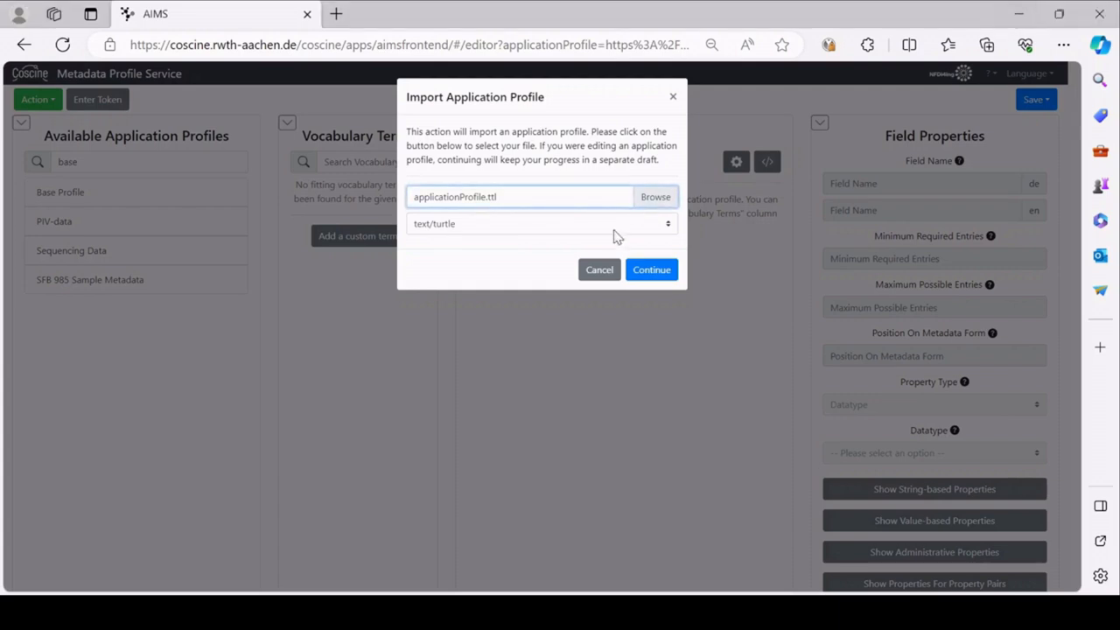
pyautogui.click(652, 273)
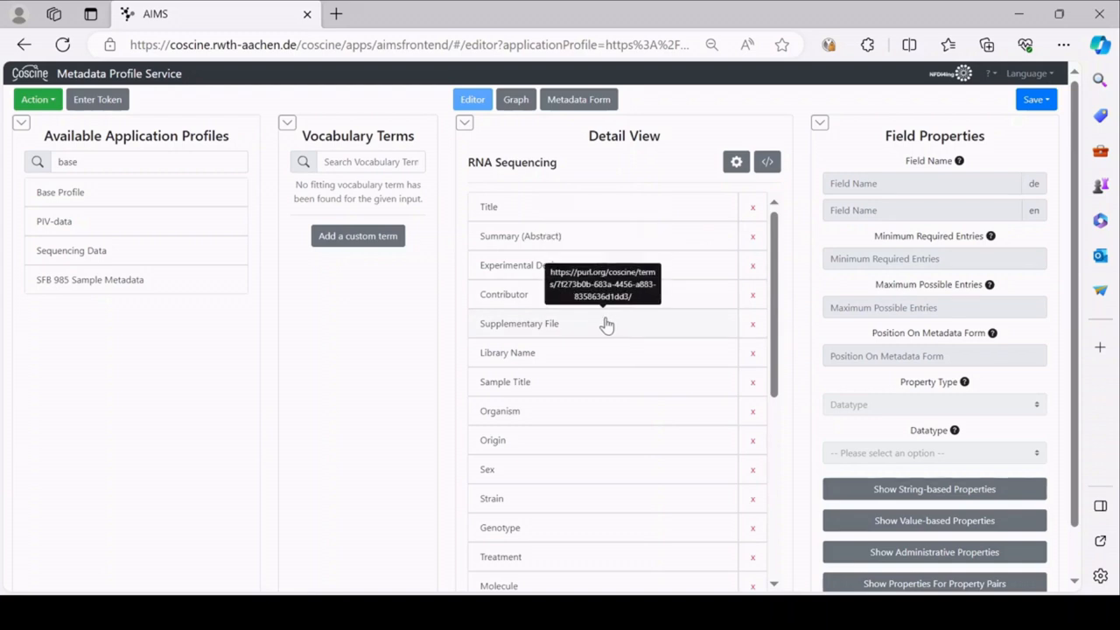
pyautogui.scroll(-3, 595, 359)
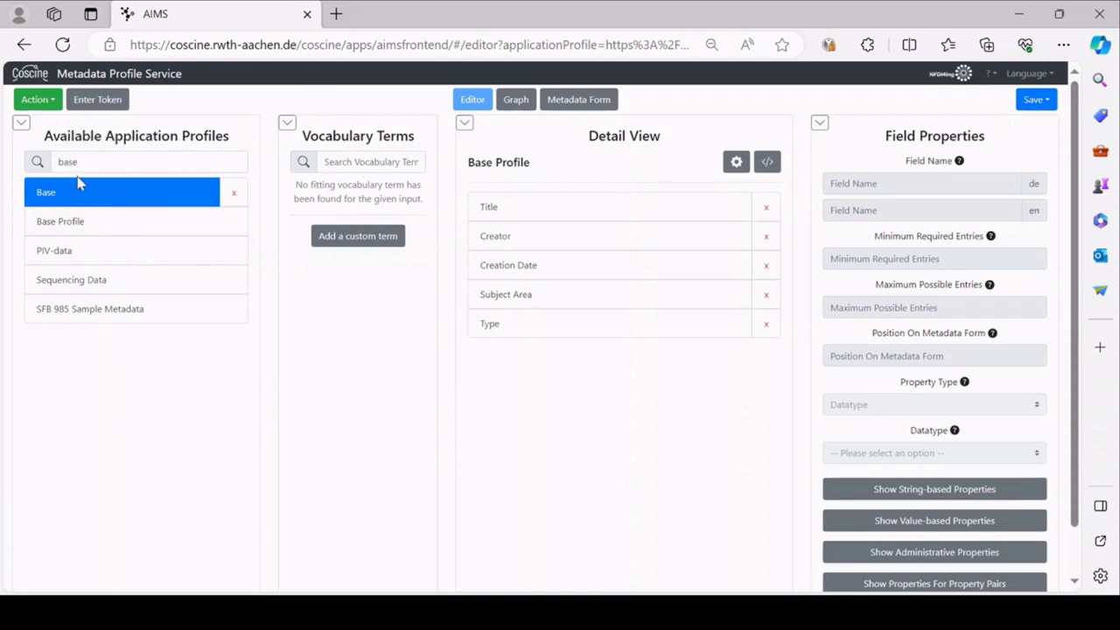
# - Create a new application profile as a copy of the Base Profile
pyautogui.click(45, 101)
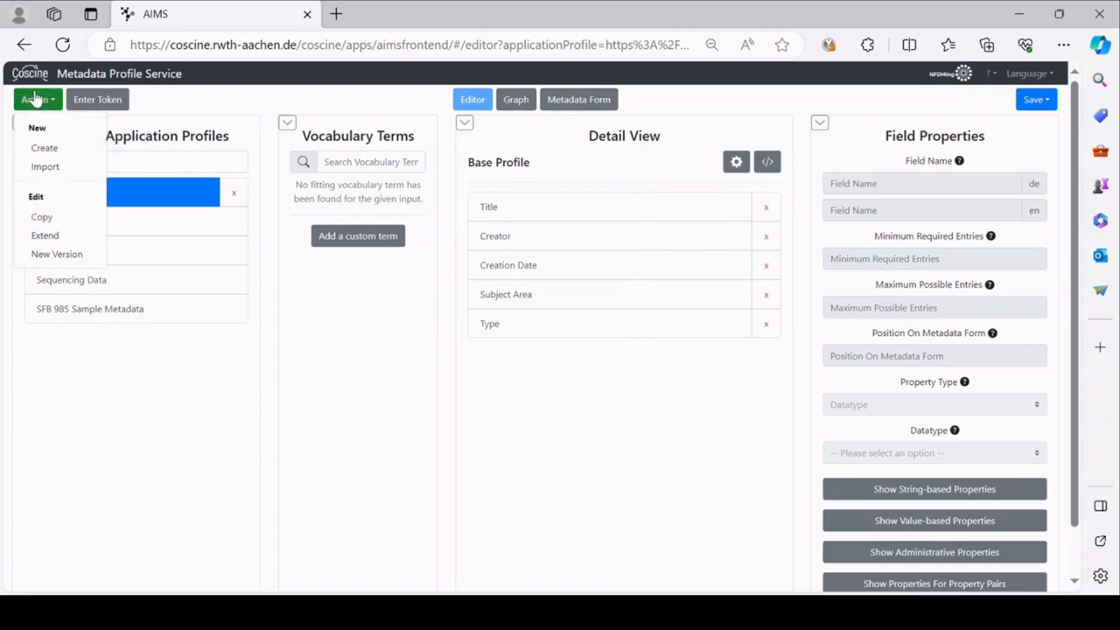
pyautogui.click(44, 217)
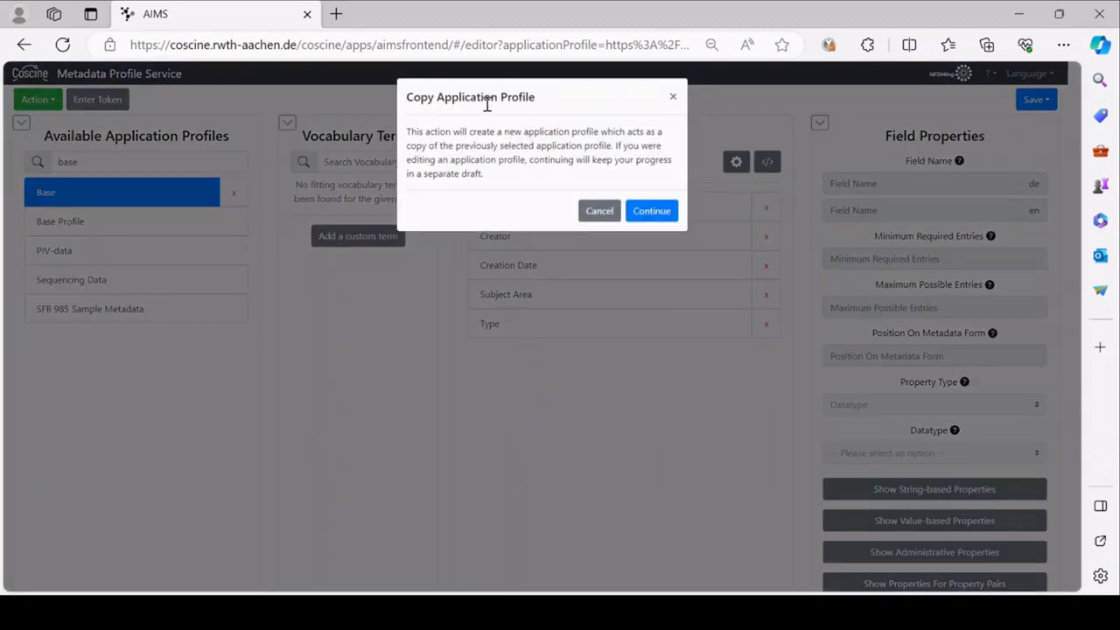
pyautogui.click(644, 214)
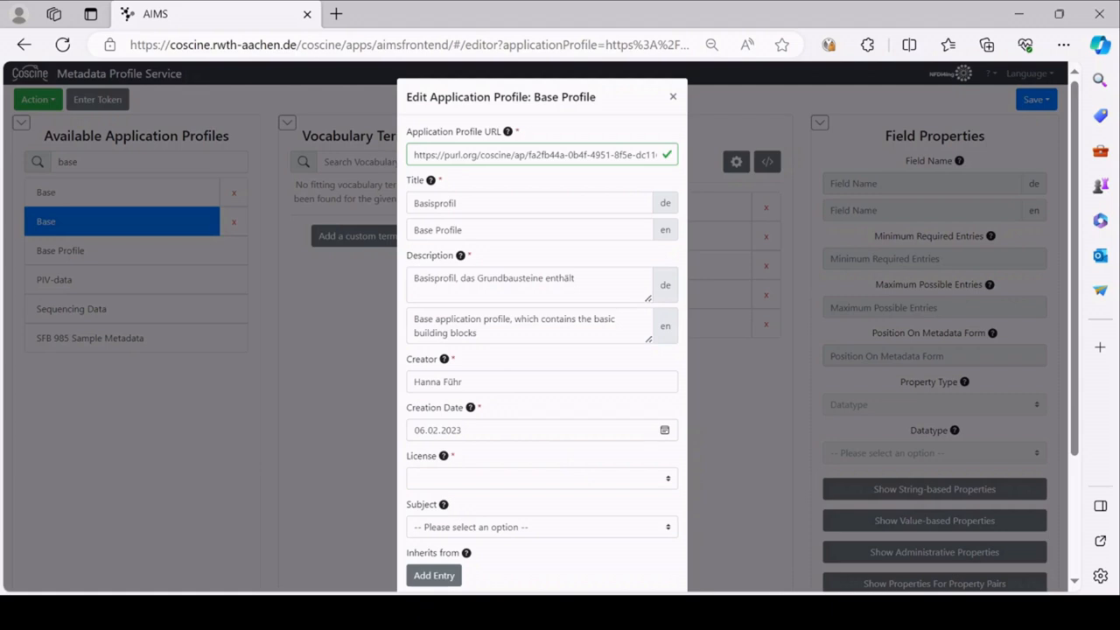
pyautogui.click(740, 611)
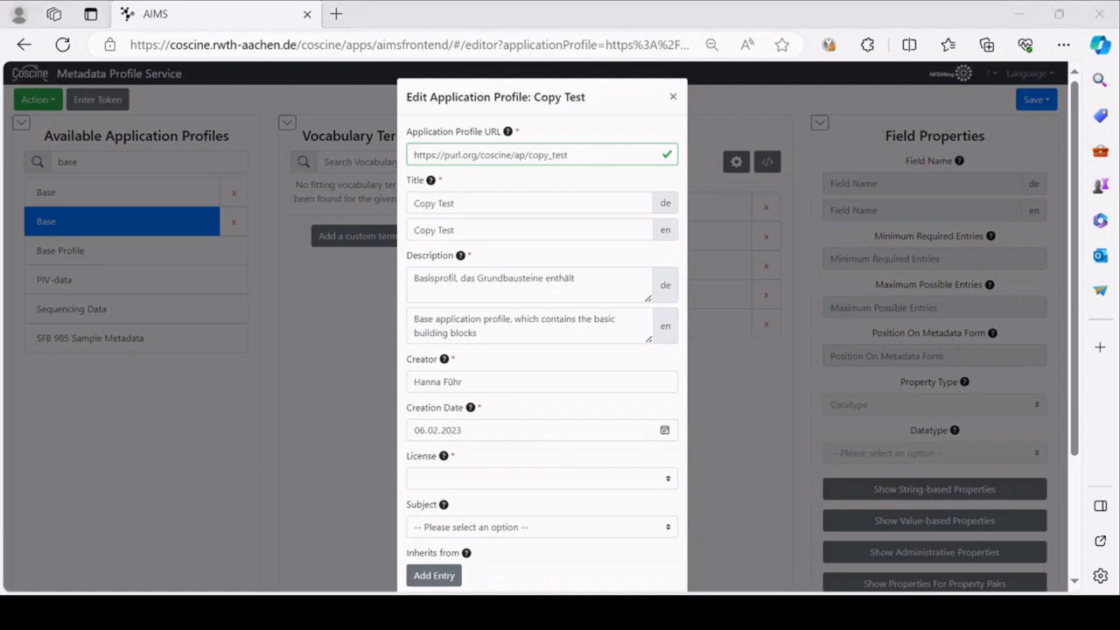
pyautogui.click(547, 229)
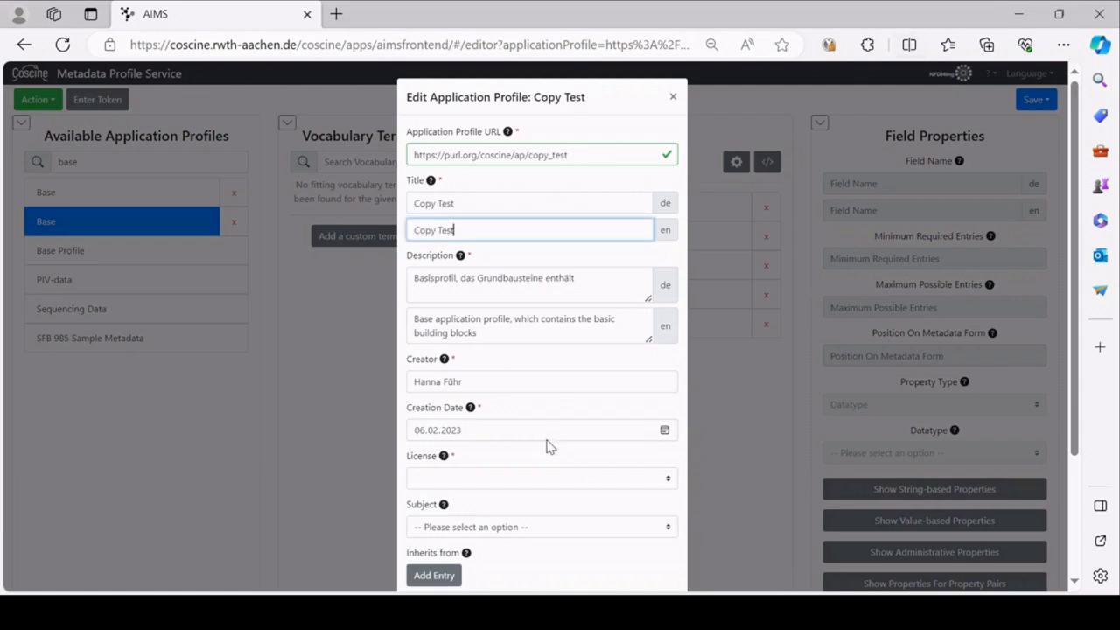
pyautogui.scroll(-2, 550, 445)
pyautogui.click(664, 554)
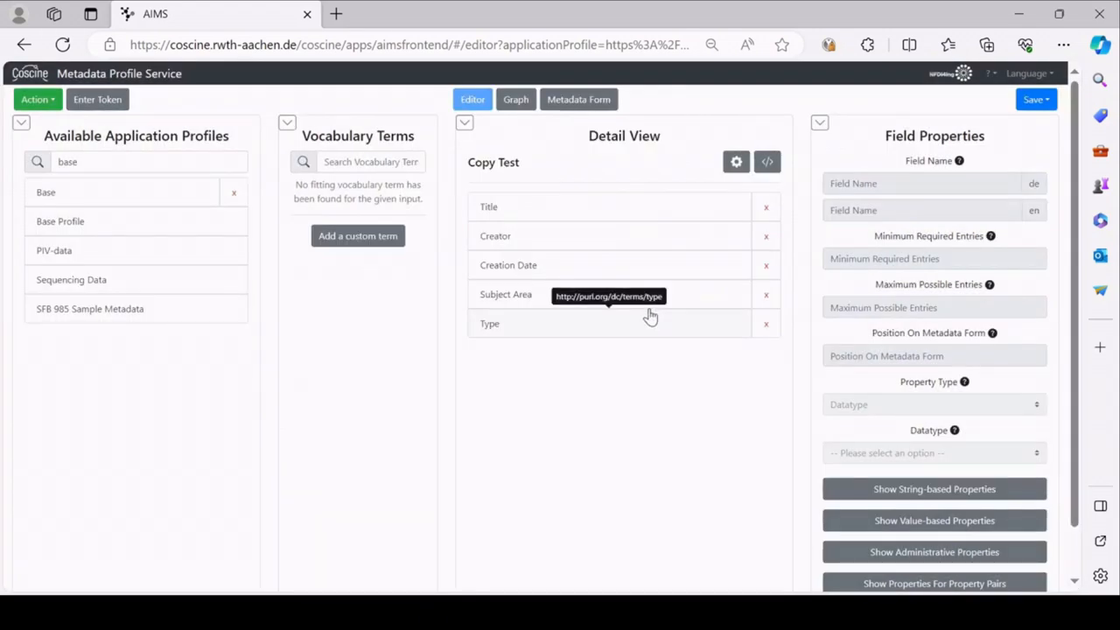
# - Examine the field properties of Title, Creator, Creation Date, Type and Subject Area in the Copy Test profile
pyautogui.click(568, 212)
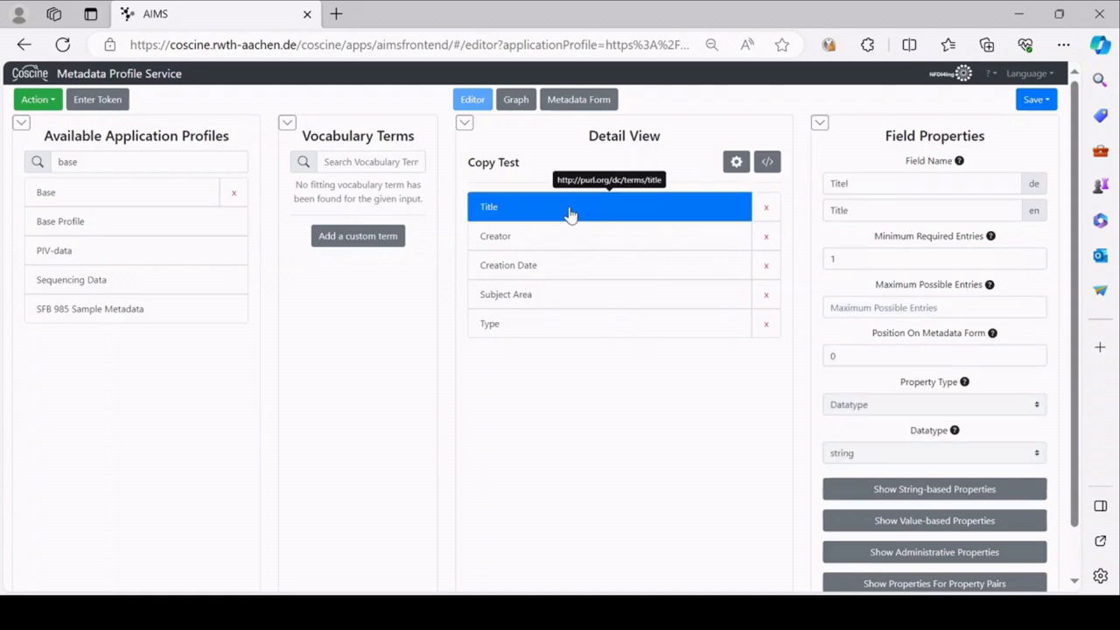
pyautogui.click(566, 236)
pyautogui.click(569, 265)
pyautogui.click(570, 324)
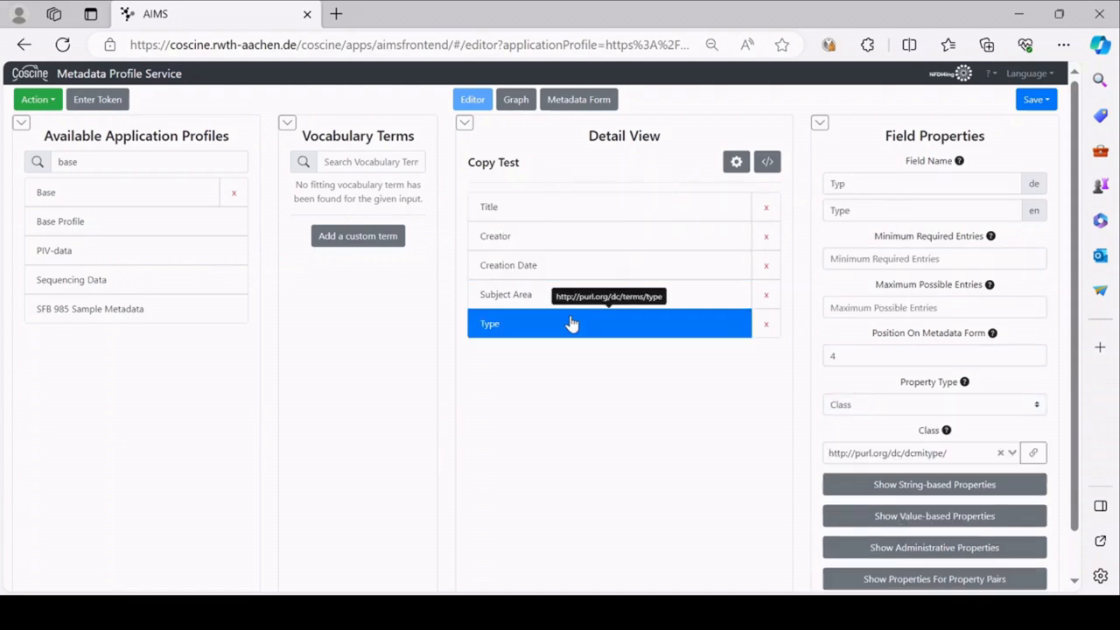
pyautogui.click(568, 301)
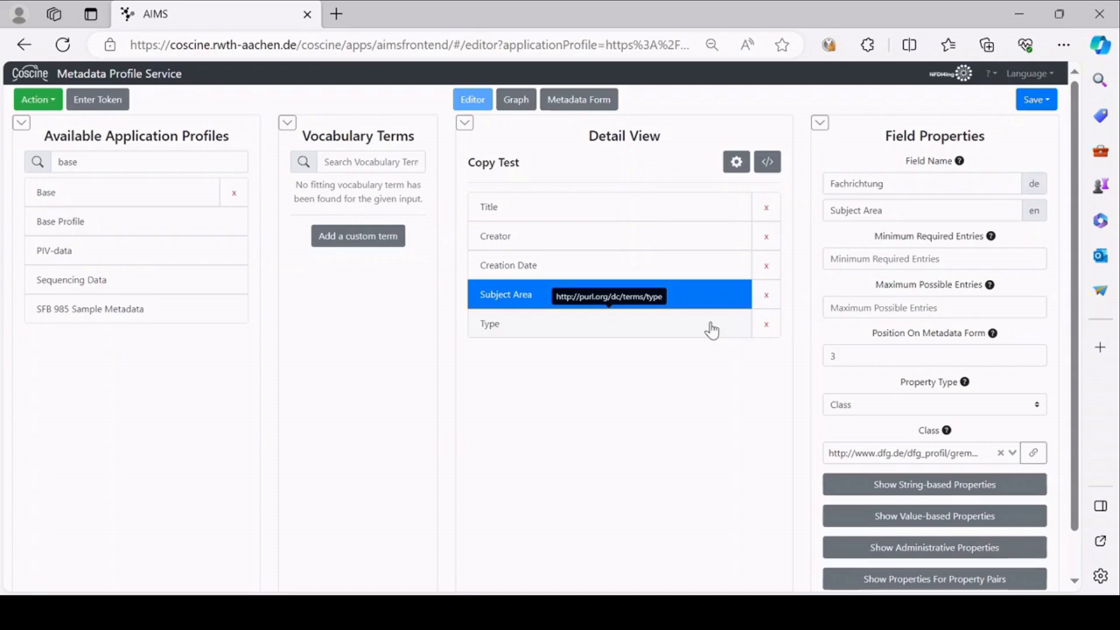
pyautogui.click(39, 102)
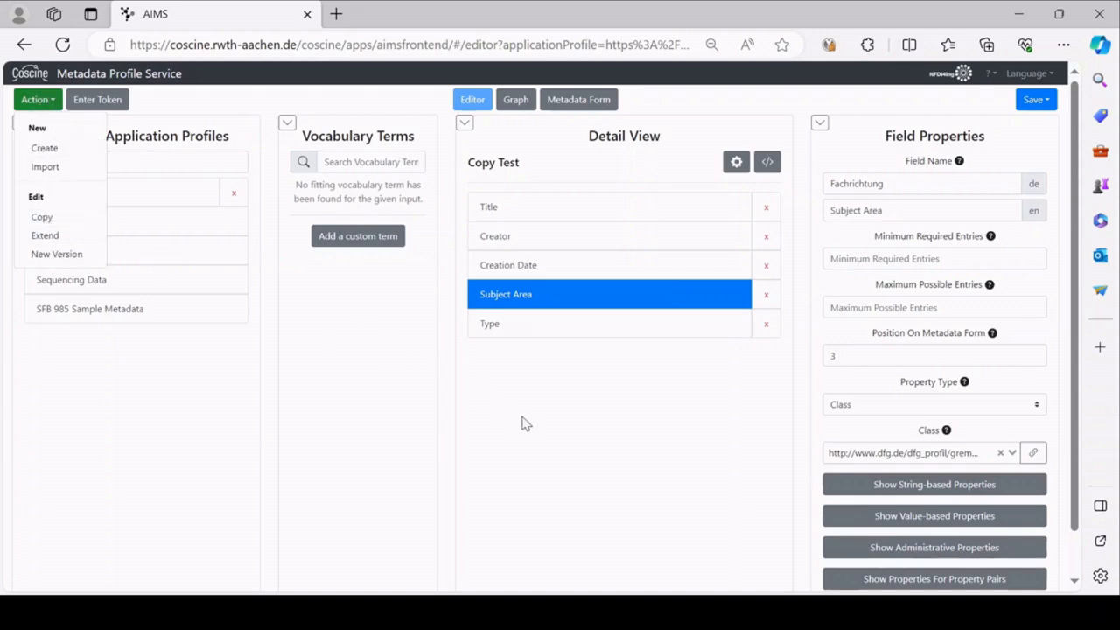
pyautogui.click(612, 443)
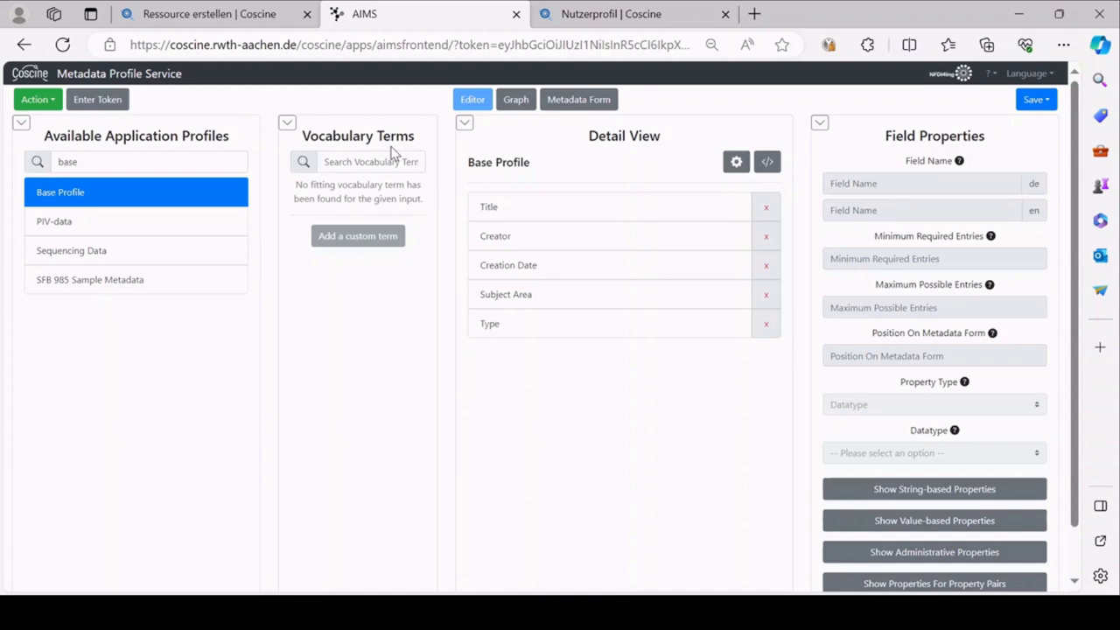
# - Create a new application profile that extends the Base Profile and look through its general settings
pyautogui.click(102, 193)
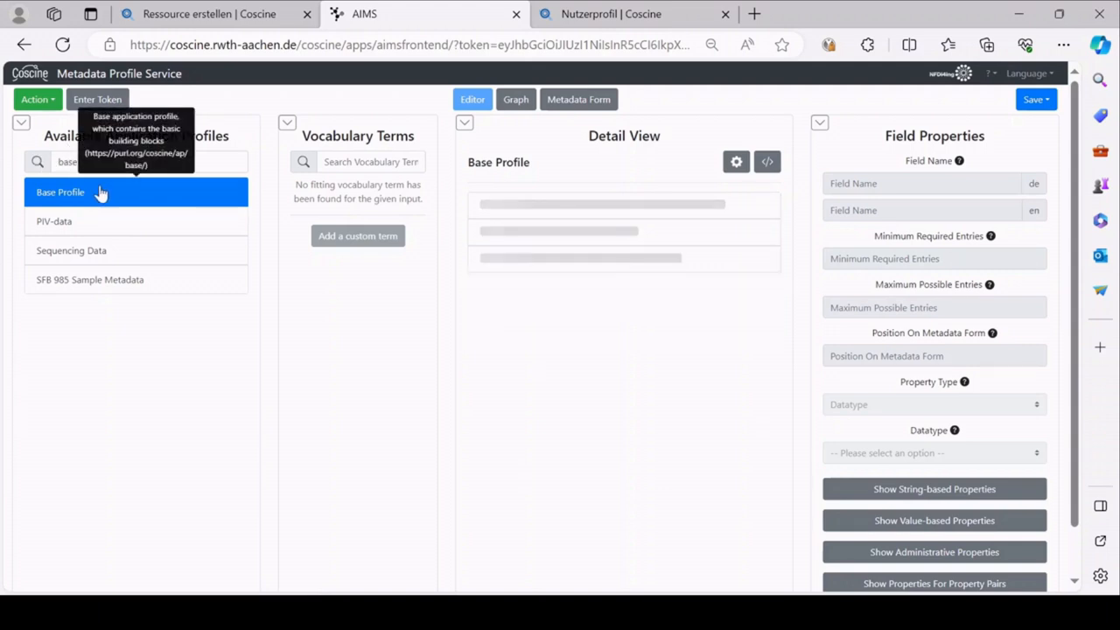
pyautogui.click(37, 99)
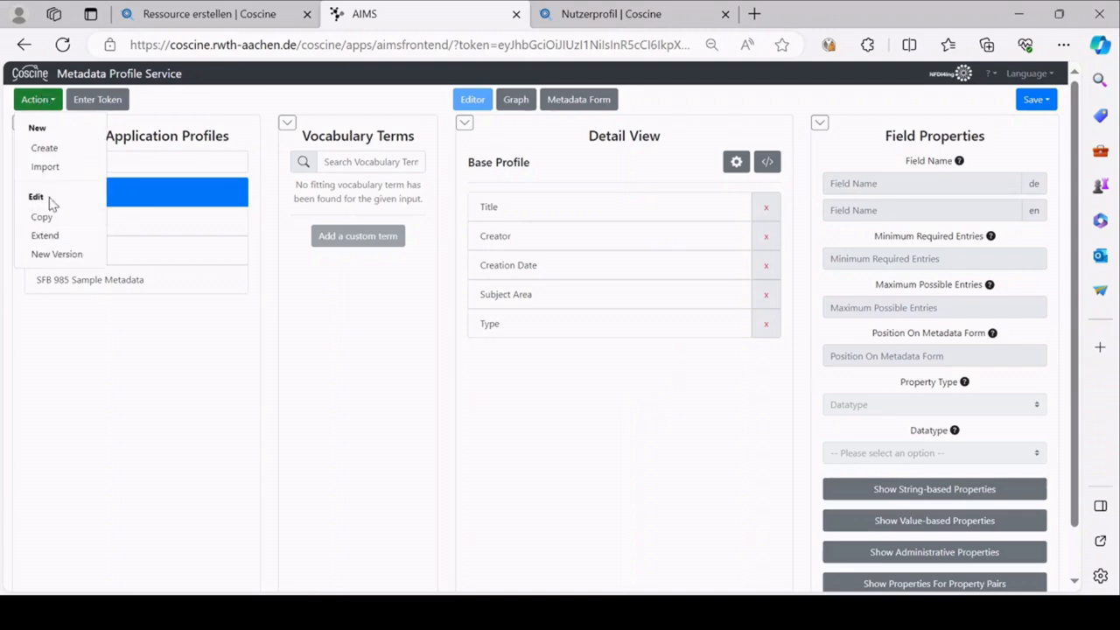
pyautogui.click(45, 234)
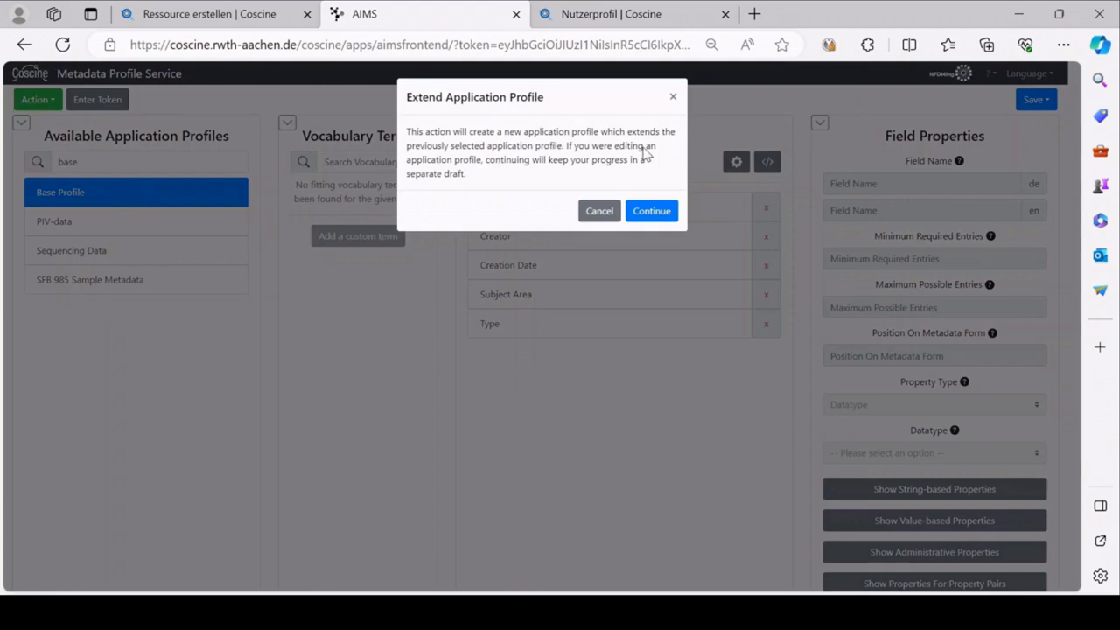
pyautogui.click(653, 212)
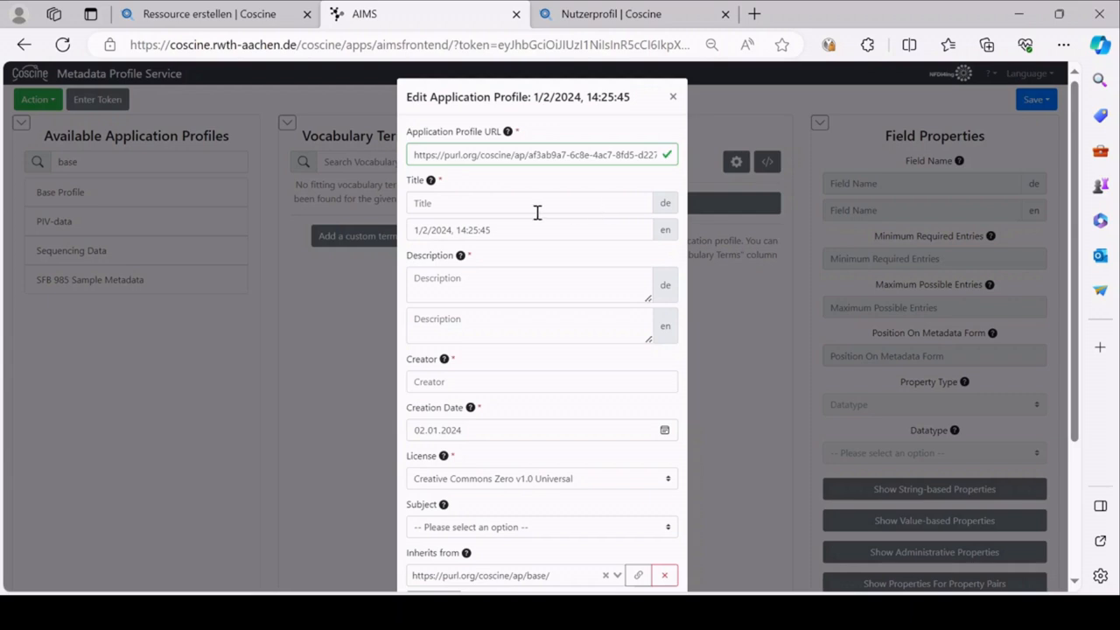
pyautogui.scroll(-3, 530, 191)
pyautogui.scroll(3, 530, 191)
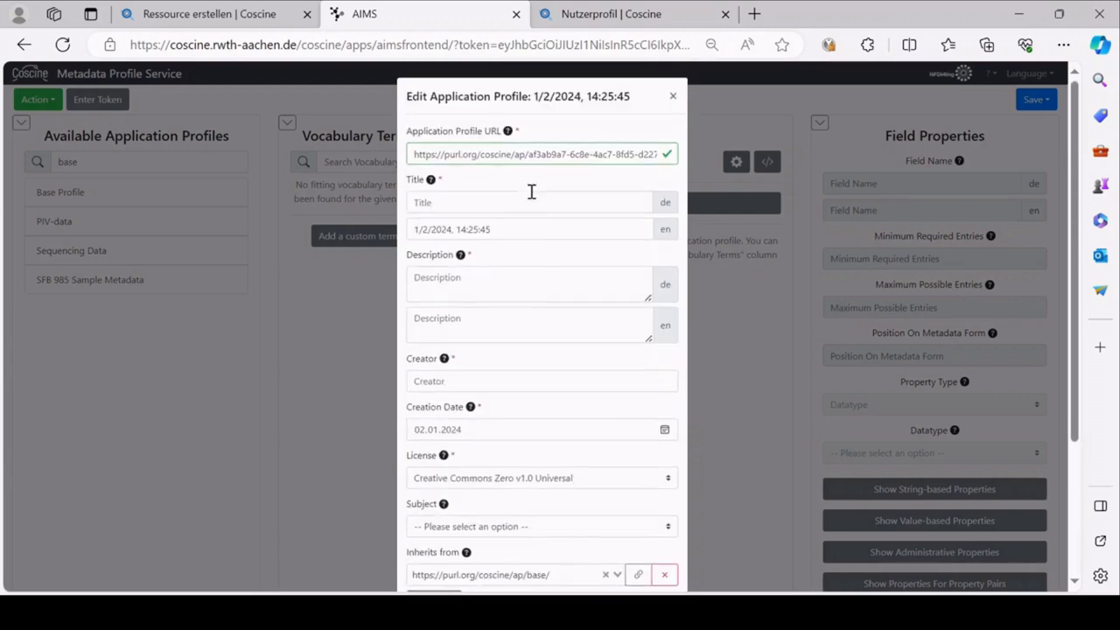
# - Replace the extended profile's English title with "Exten Test" and copy it into the German description
pyautogui.moveTo(532, 229); pyautogui.dragTo(14, 237)
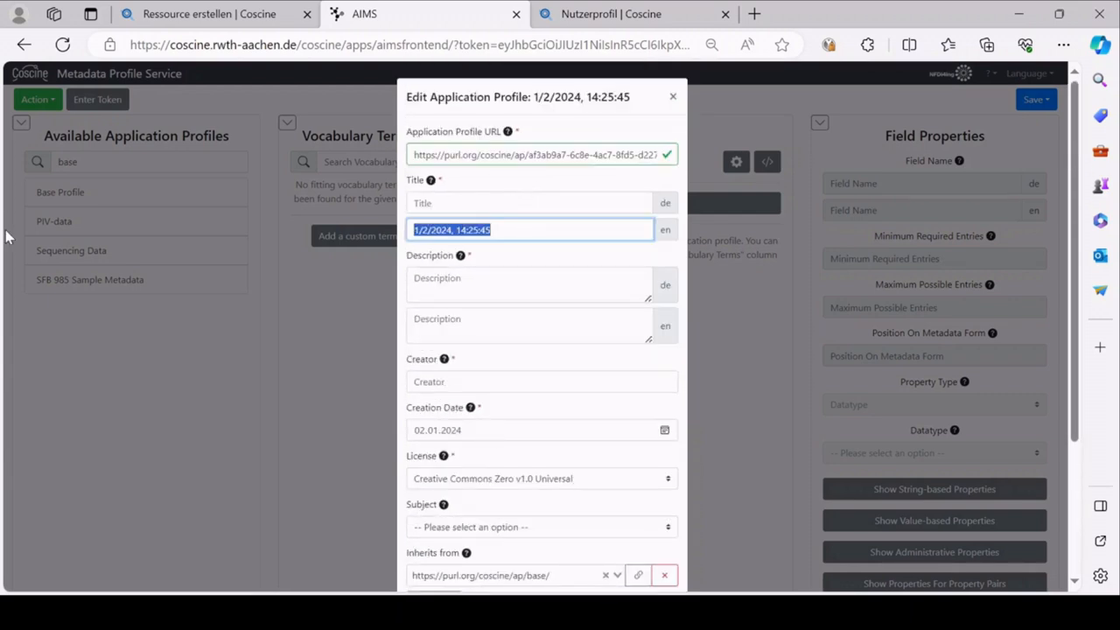
pyautogui.press('BackSpace')
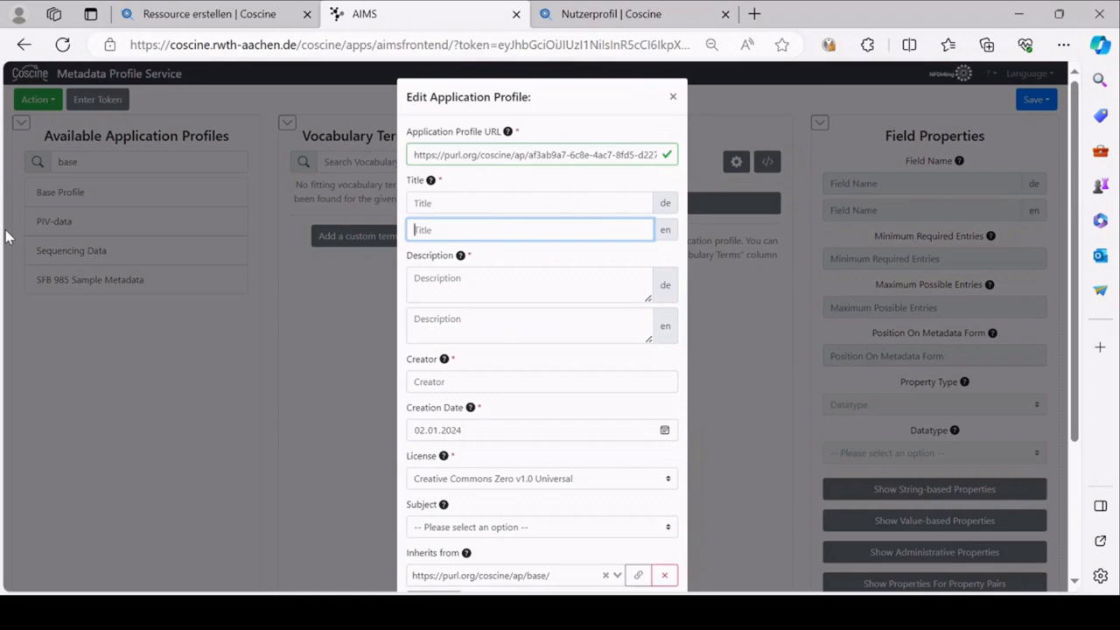
pyautogui.write('Exten Test')
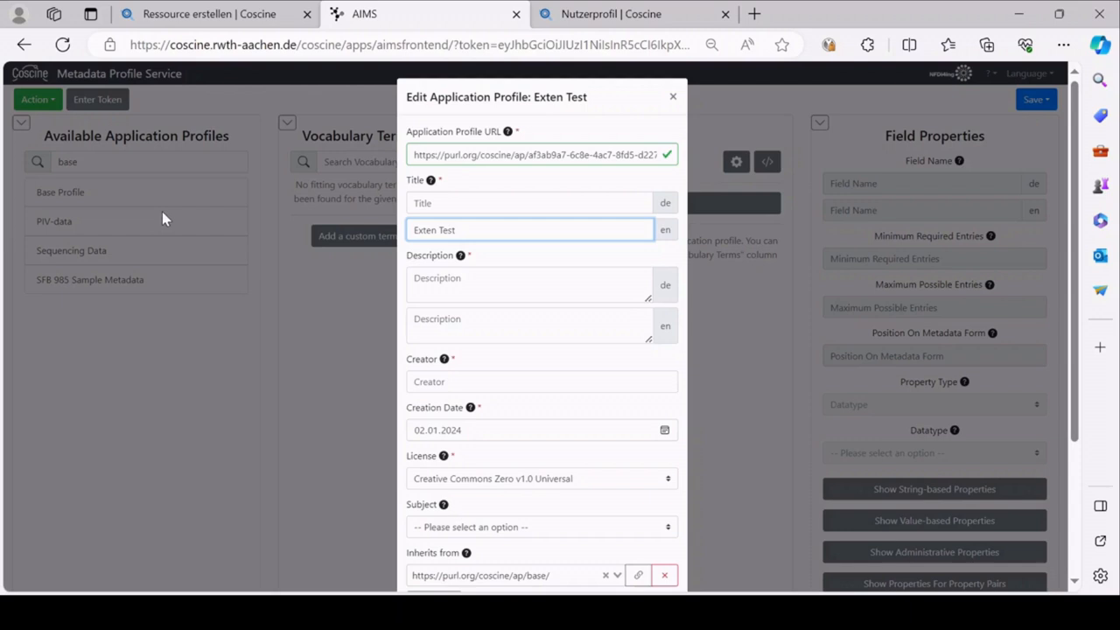
pyautogui.moveTo(482, 234); pyautogui.dragTo(225, 245)
pyautogui.click(452, 273)
pyautogui.hotkey('ctrl', 'v')
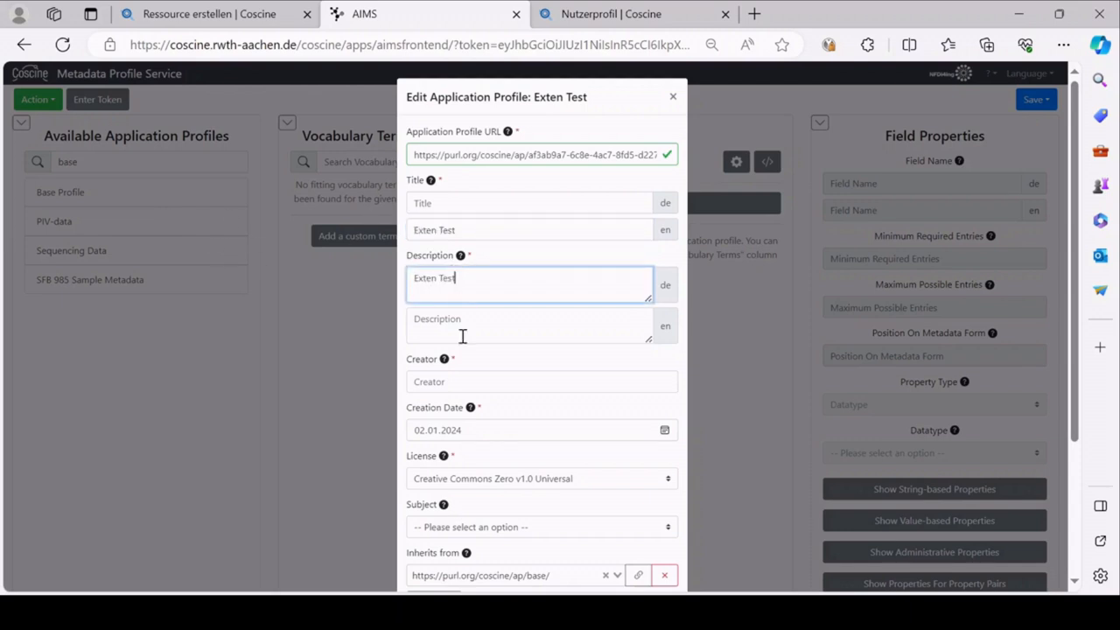
# - Enter the creator's full name for the extended profile
pyautogui.click(449, 383)
pyautogui.write('Kseniu')
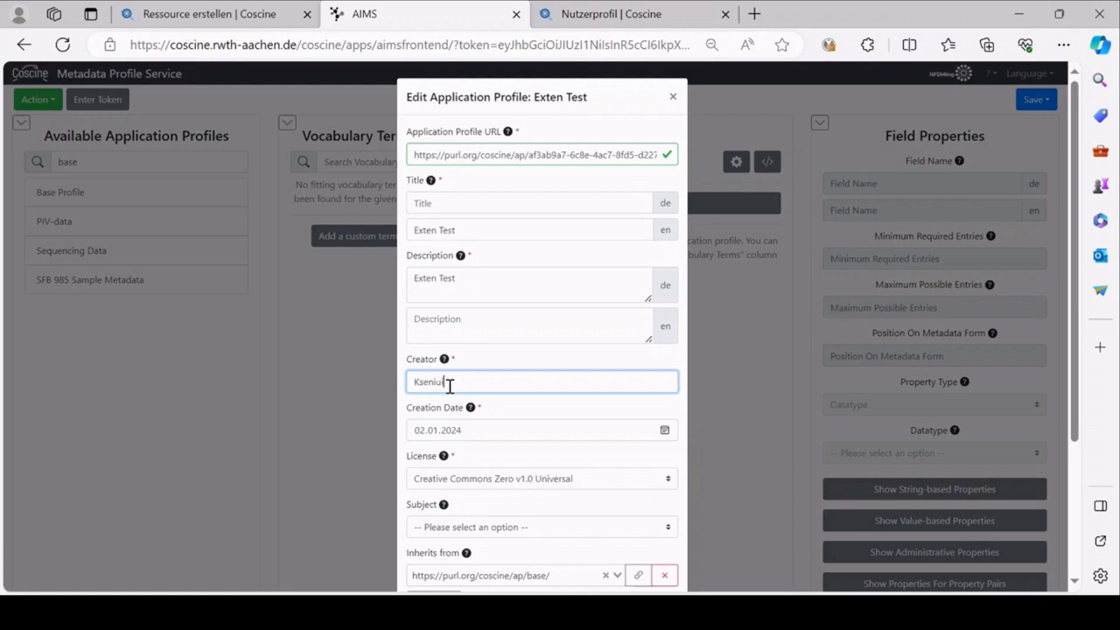
pyautogui.press('BackSpace')
pyautogui.write('ia Dukkart')
pyautogui.moveTo(525, 150); pyautogui.dragTo(1106, 184)
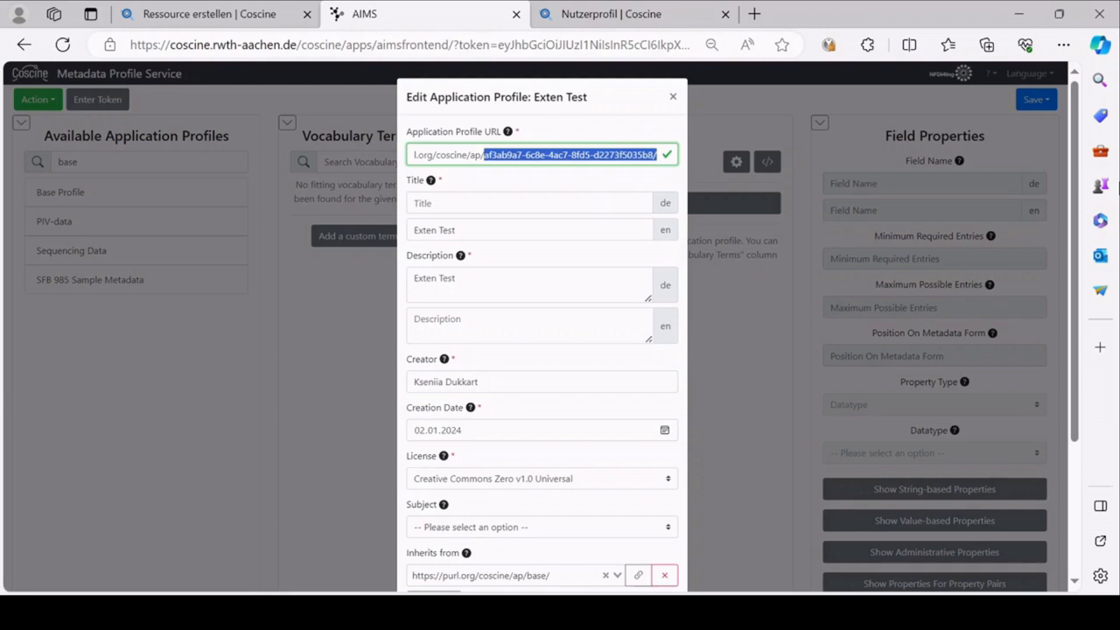
pyautogui.write('E')
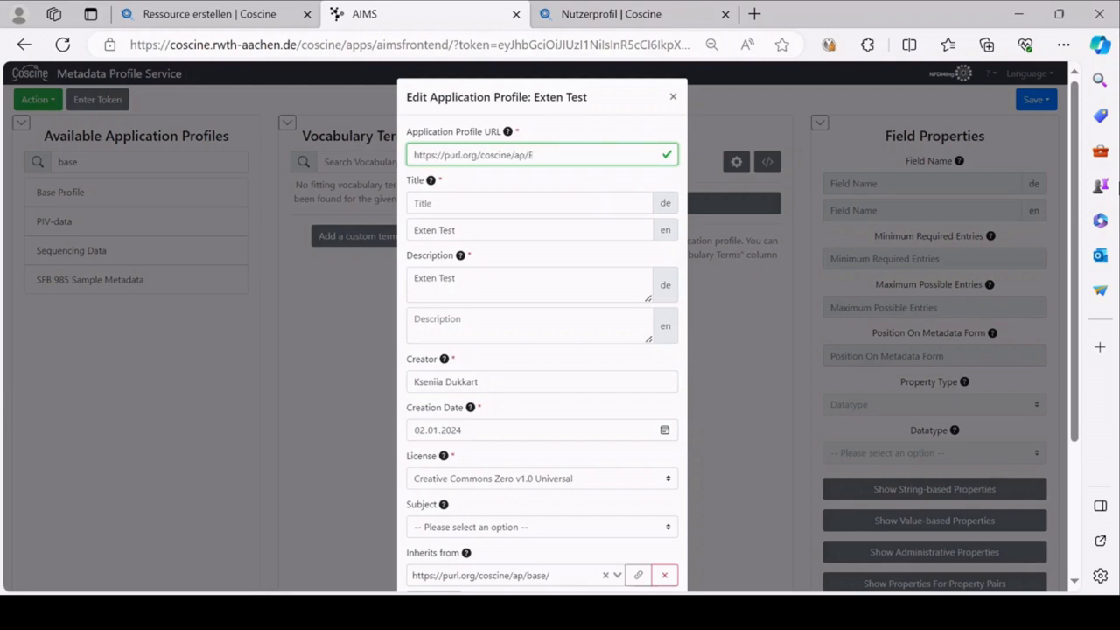
pyautogui.press('BackSpace')
pyautogui.write('extend_test')
# - Correct the extended profile's English title and German description to "Extend Test" and accept the general settings
pyautogui.click(438, 230)
pyautogui.write('d')
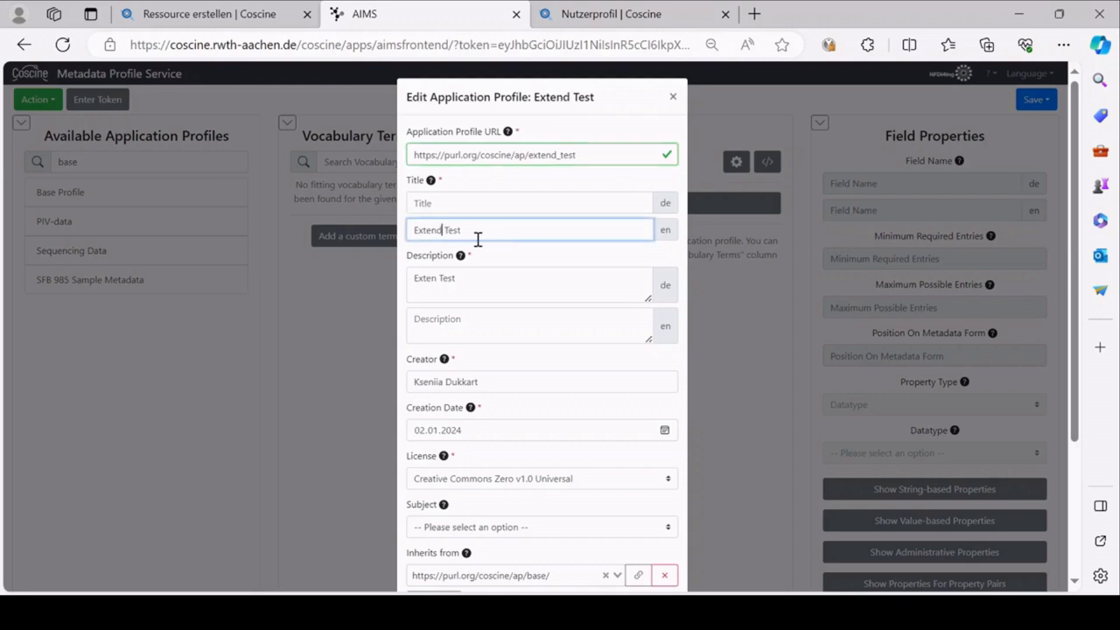
pyautogui.click(435, 278)
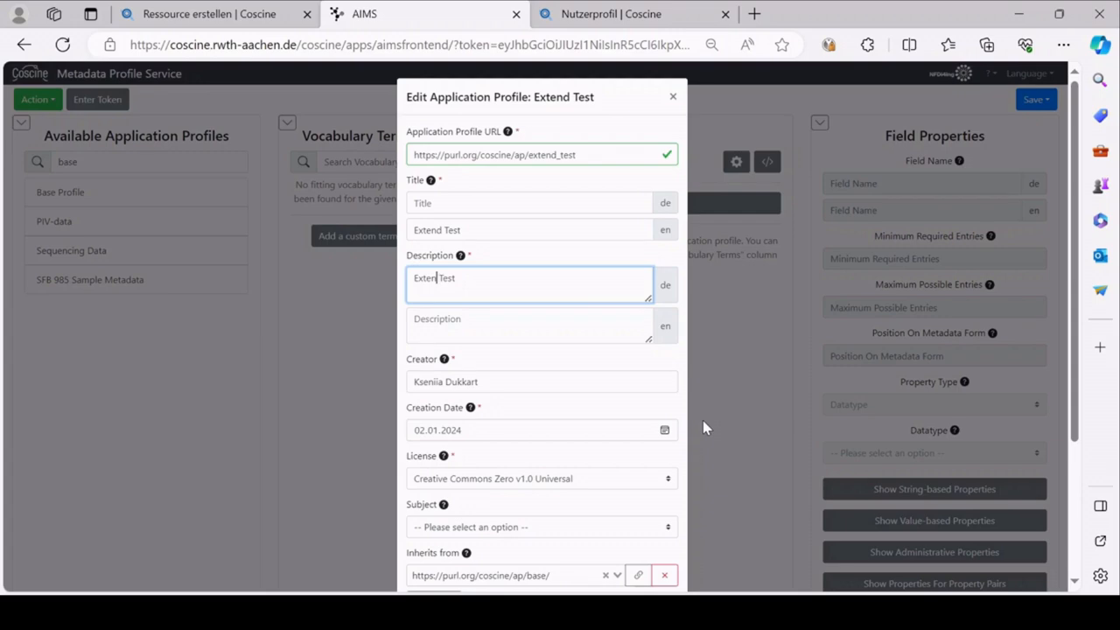
pyautogui.write('d')
pyautogui.scroll(-3, 702, 420)
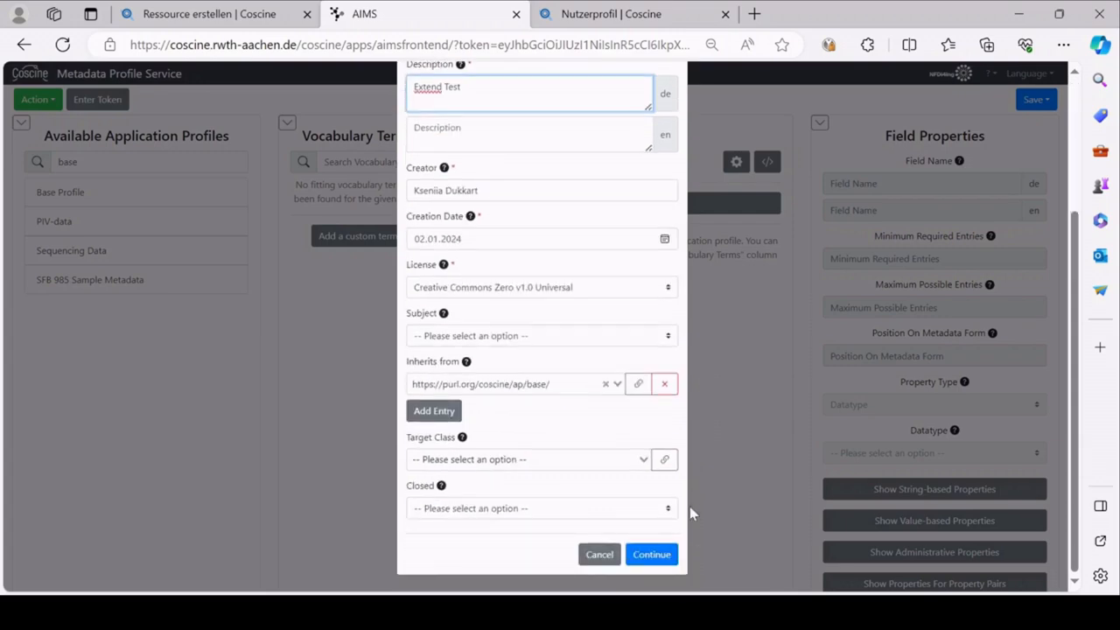
pyautogui.click(652, 553)
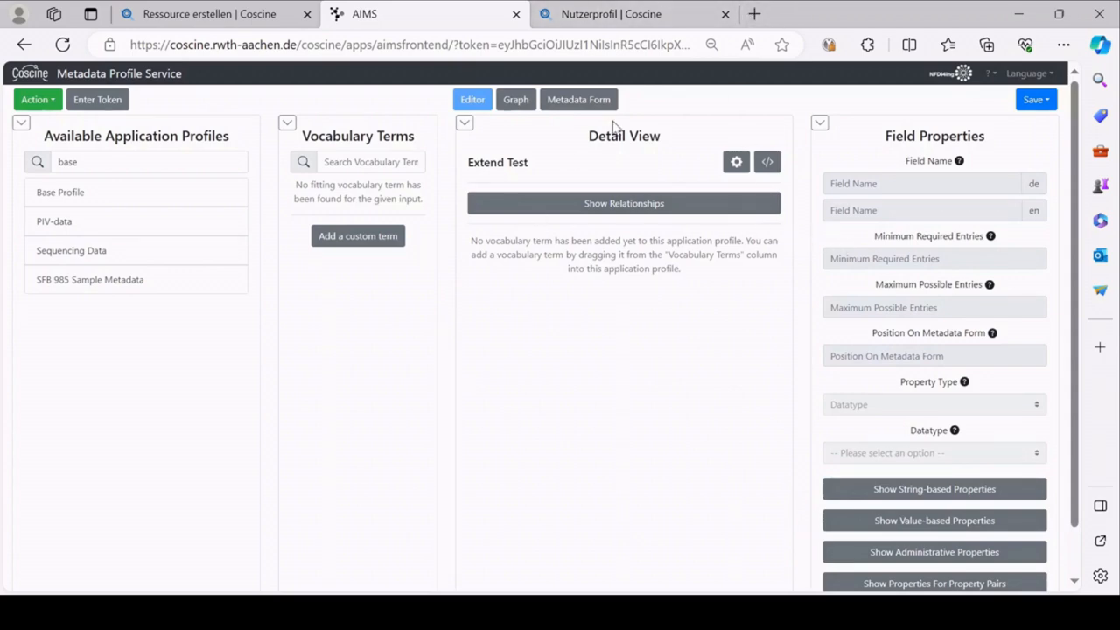
# - Show the relationships of the Extend Test profile and read the note about its vocabulary terms
pyautogui.click(637, 202)
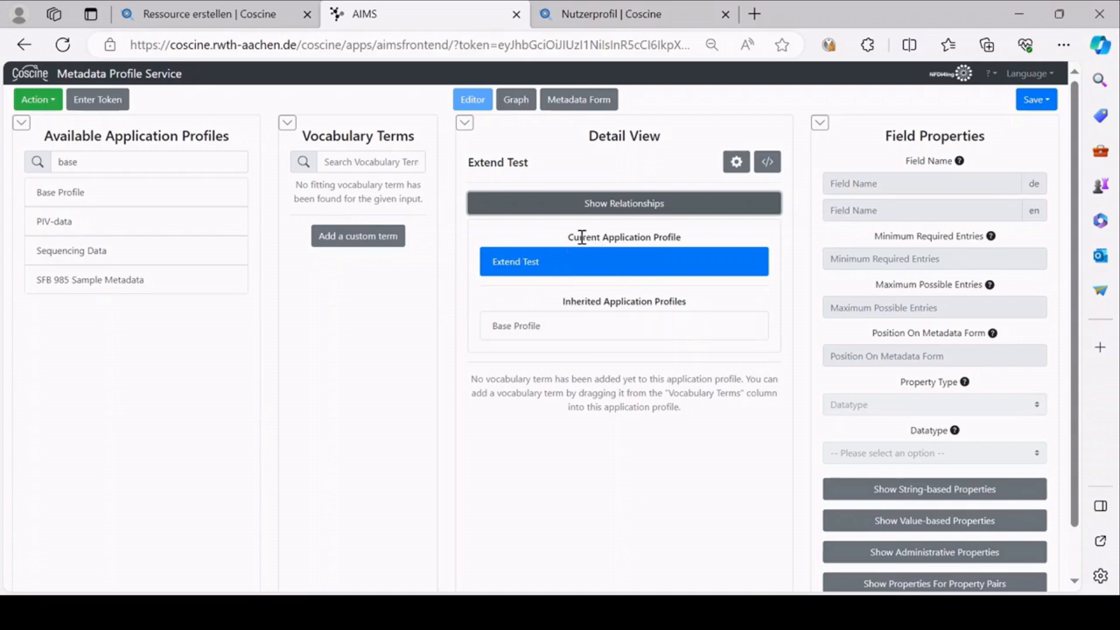
pyautogui.moveTo(575, 237); pyautogui.dragTo(689, 242)
pyautogui.moveTo(650, 418); pyautogui.dragTo(498, 393)
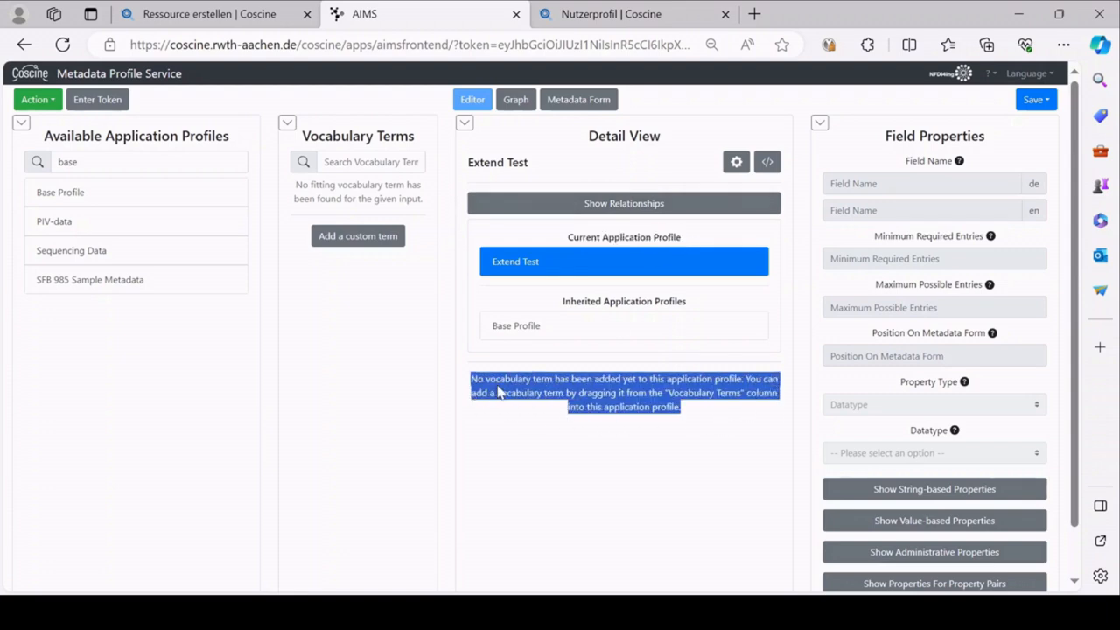
pyautogui.click(498, 393)
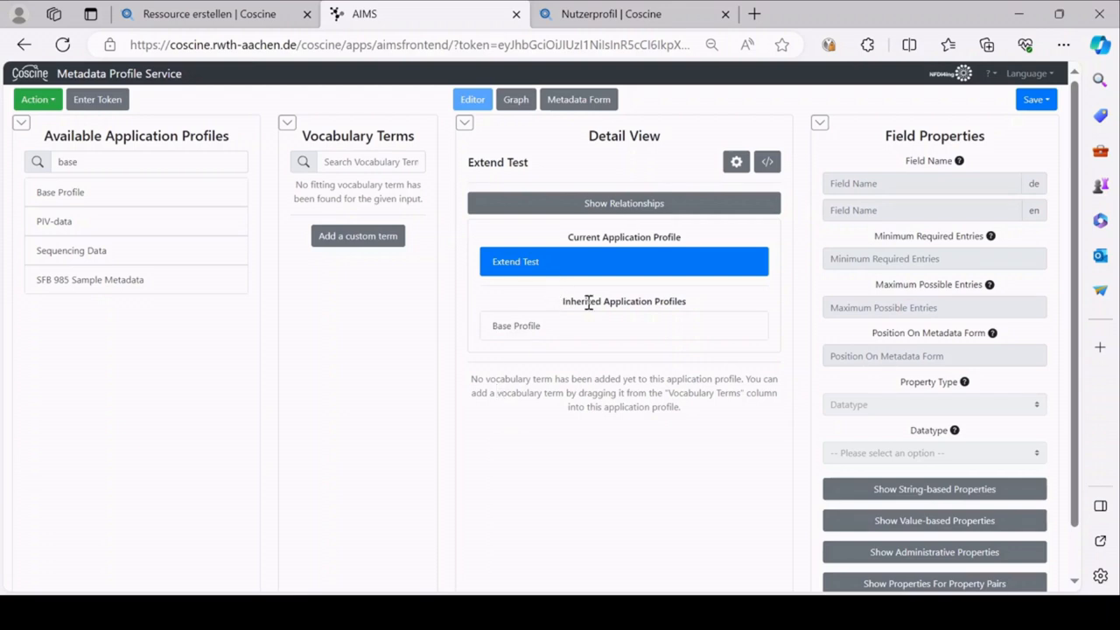
# - Open the inherited Base Profile and examine the field properties of Title, Creator, Creation Date, Type and Subject Area
pyautogui.click(554, 330)
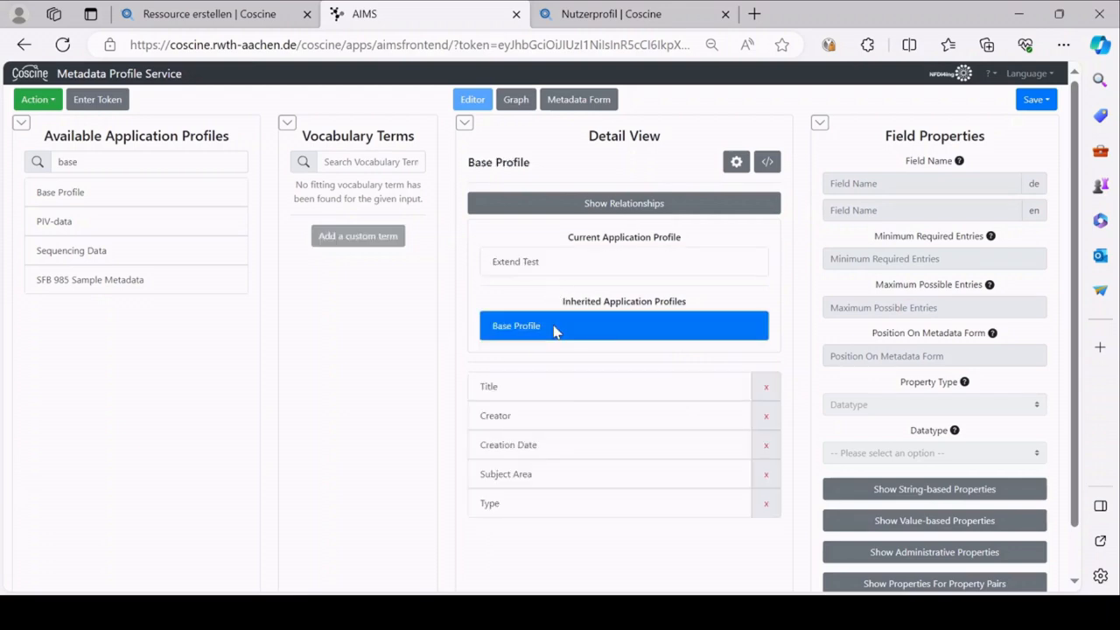
pyautogui.click(527, 392)
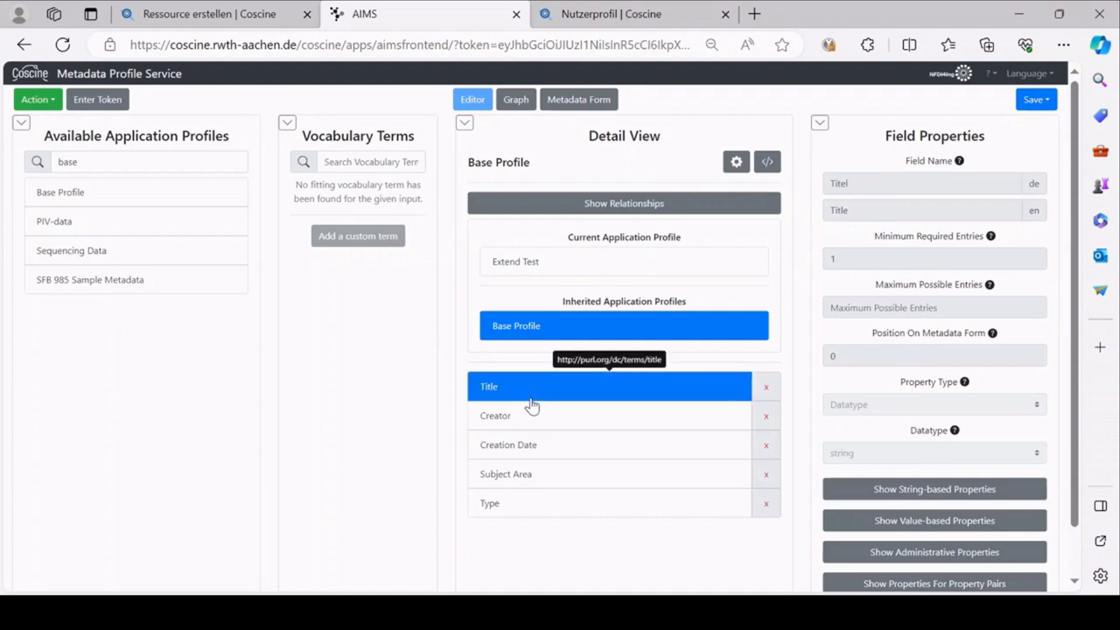
pyautogui.click(547, 423)
pyautogui.click(551, 452)
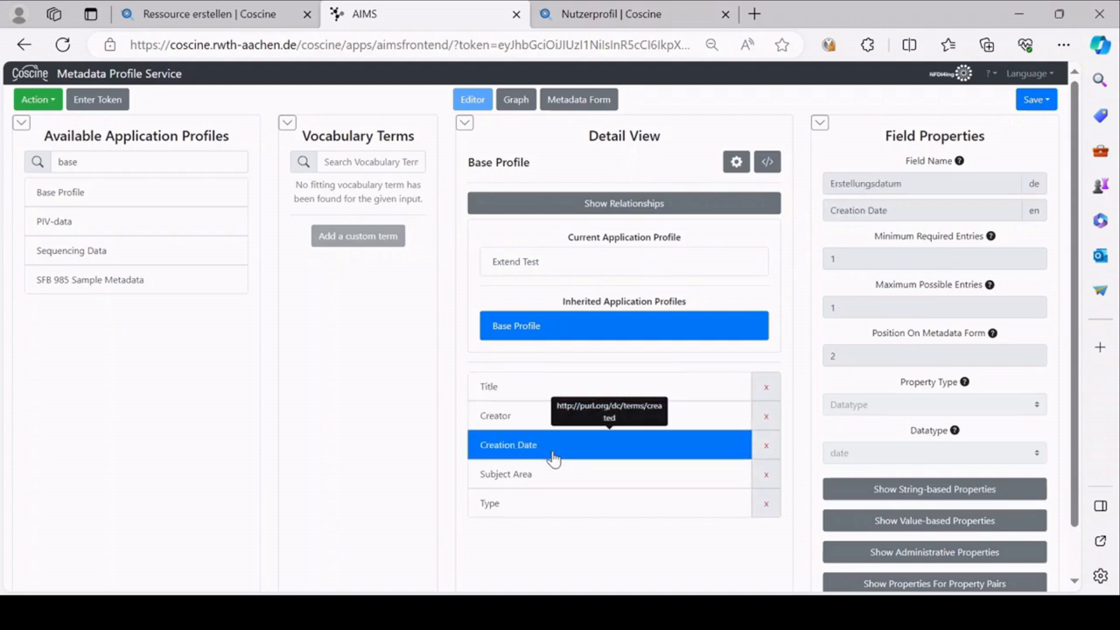
pyautogui.click(559, 507)
pyautogui.click(584, 474)
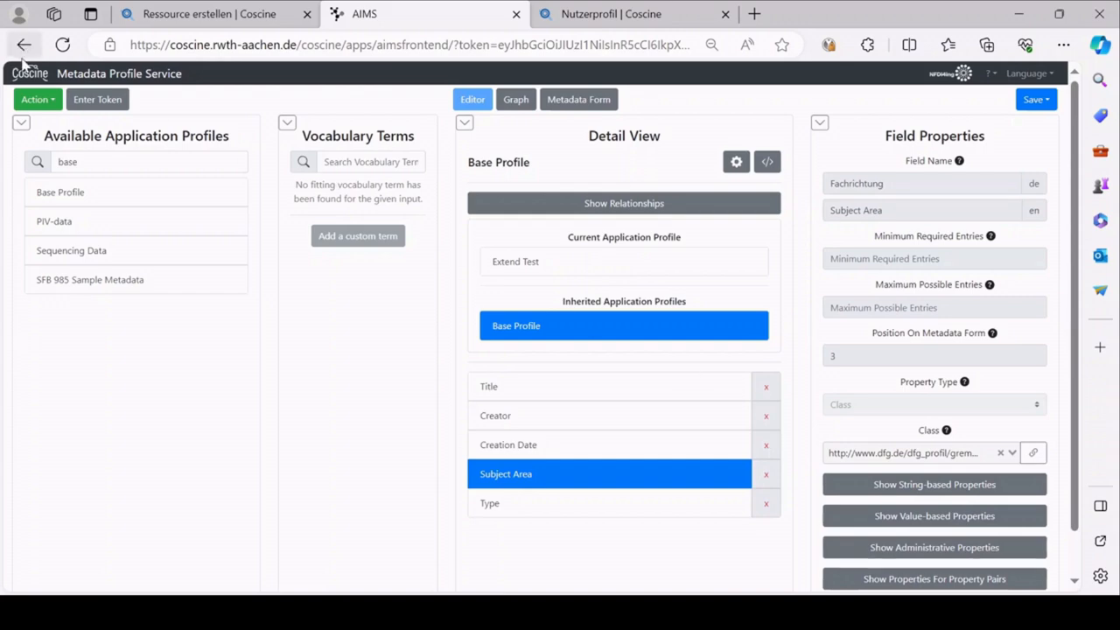
# - Create a new version of the base application profile titled "New Version", reviewing its URL and general settings before accepting them
pyautogui.click(53, 100)
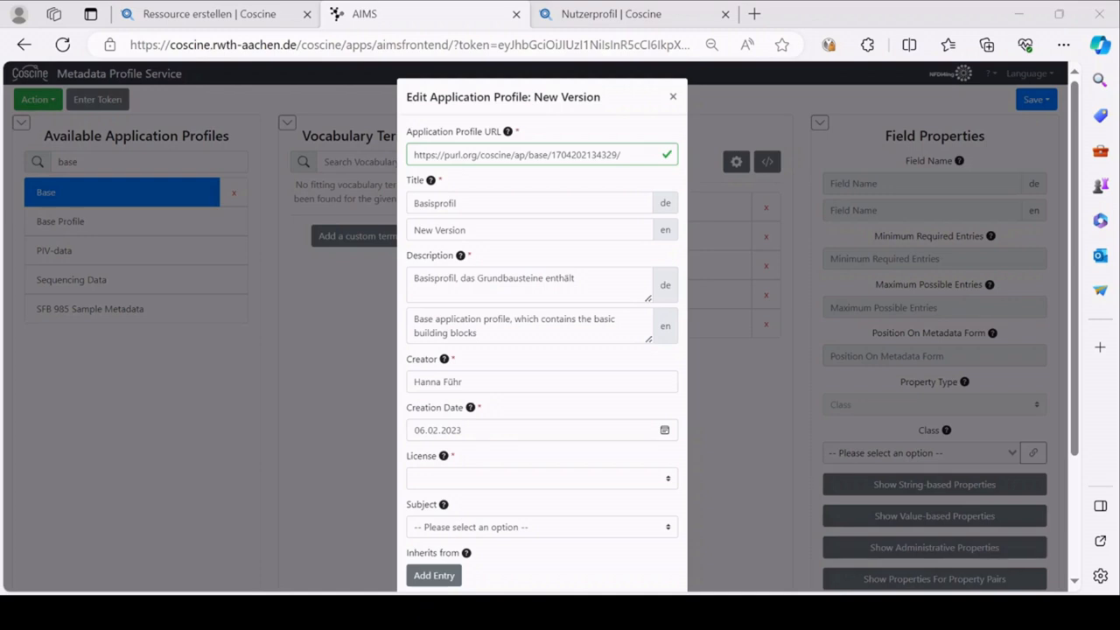
pyautogui.click(454, 87)
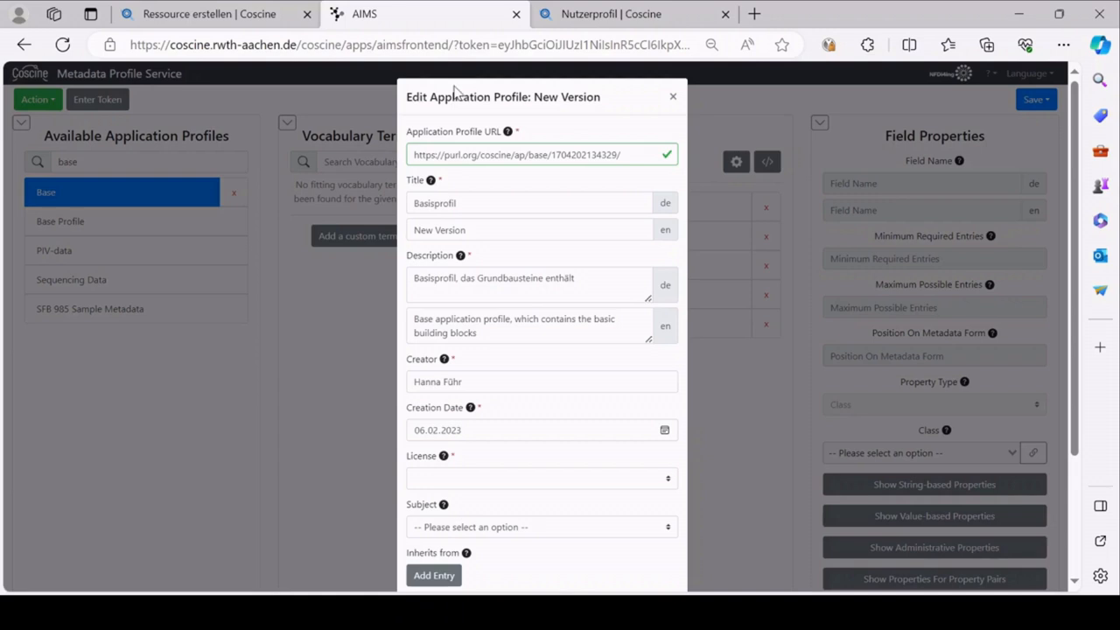
pyautogui.moveTo(536, 98); pyautogui.dragTo(619, 101)
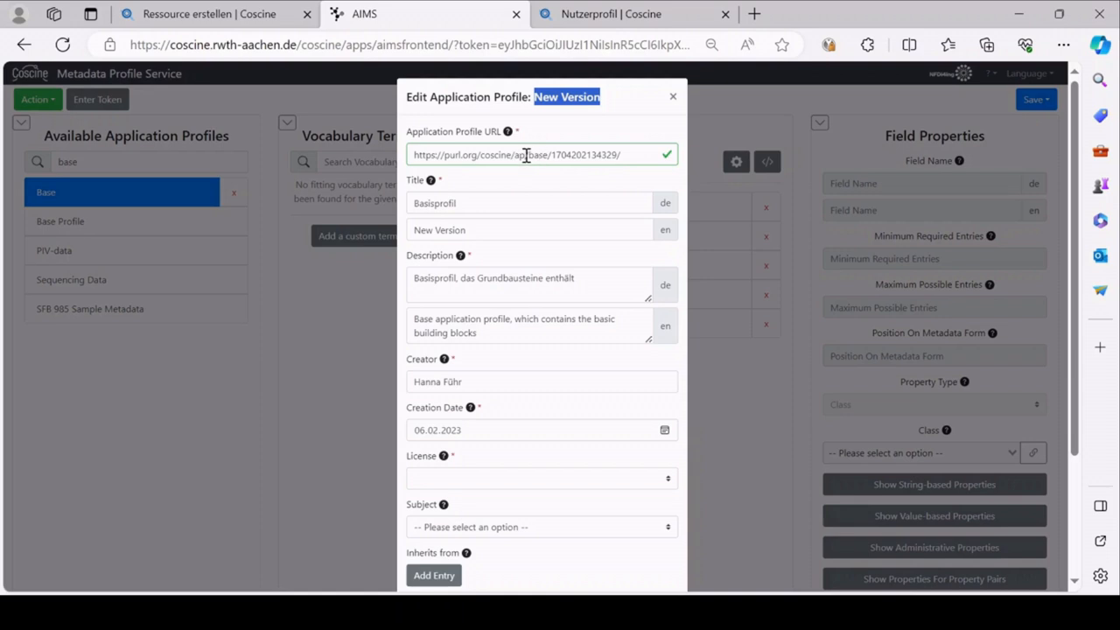
pyautogui.moveTo(526, 155); pyautogui.dragTo(675, 158)
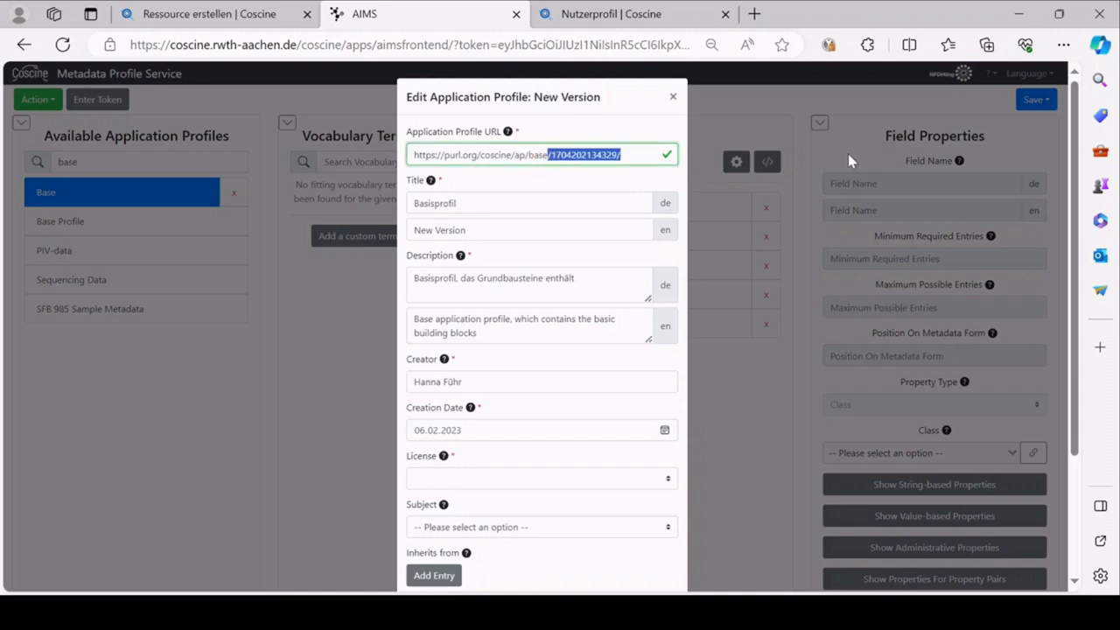
pyautogui.click(633, 156)
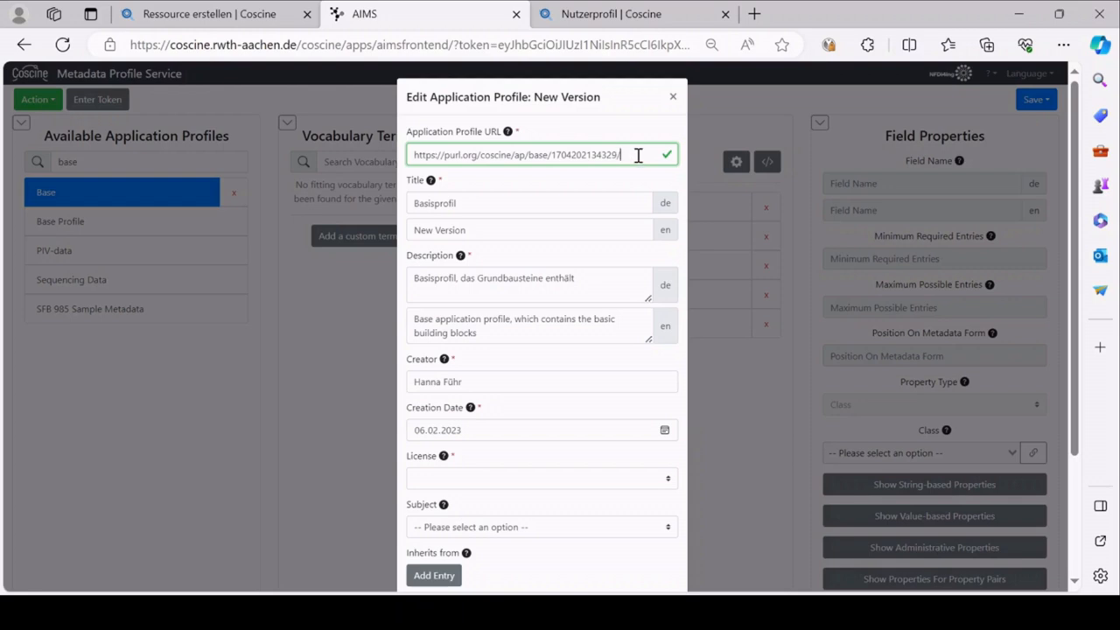
pyautogui.moveTo(638, 156); pyautogui.dragTo(318, 165)
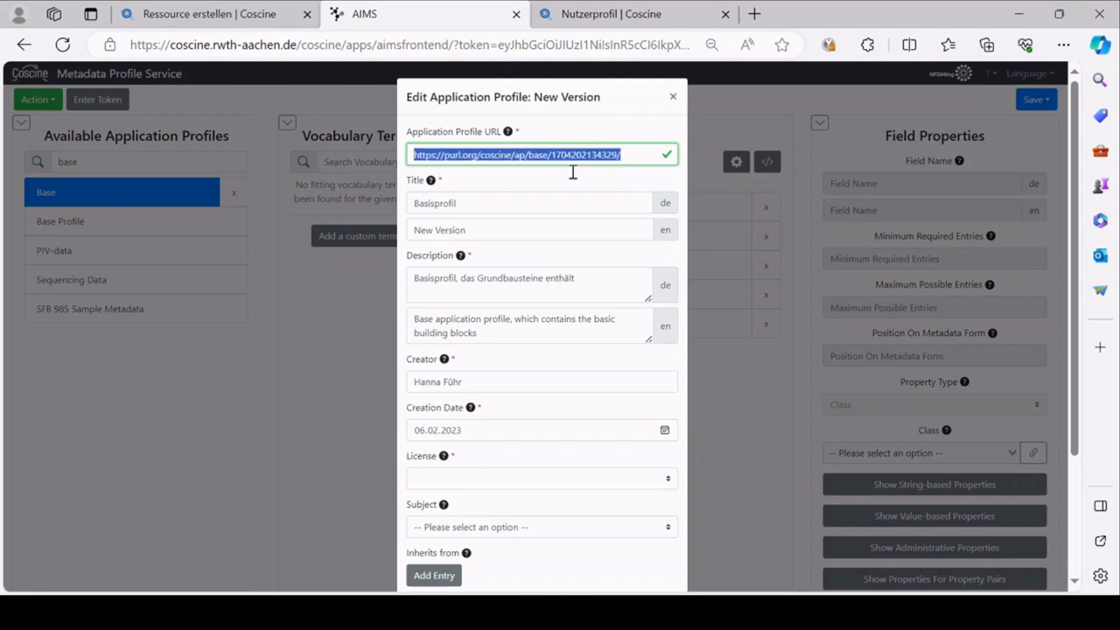
pyautogui.scroll(-3, 572, 170)
pyautogui.scroll(3, 503, 129)
pyautogui.scroll(-3, 506, 123)
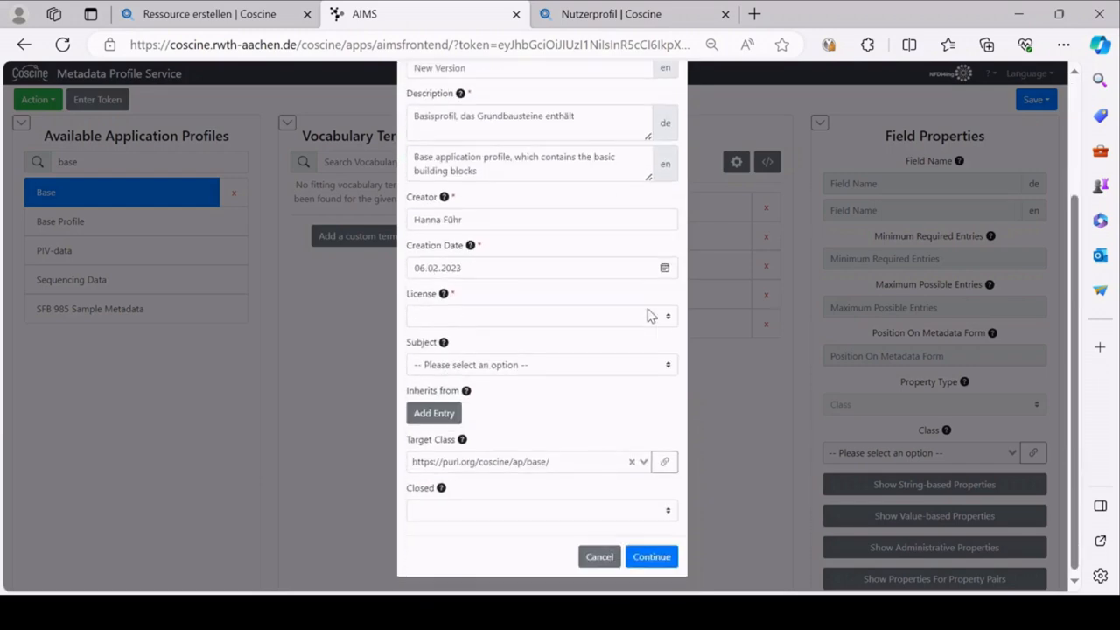
pyautogui.click(662, 554)
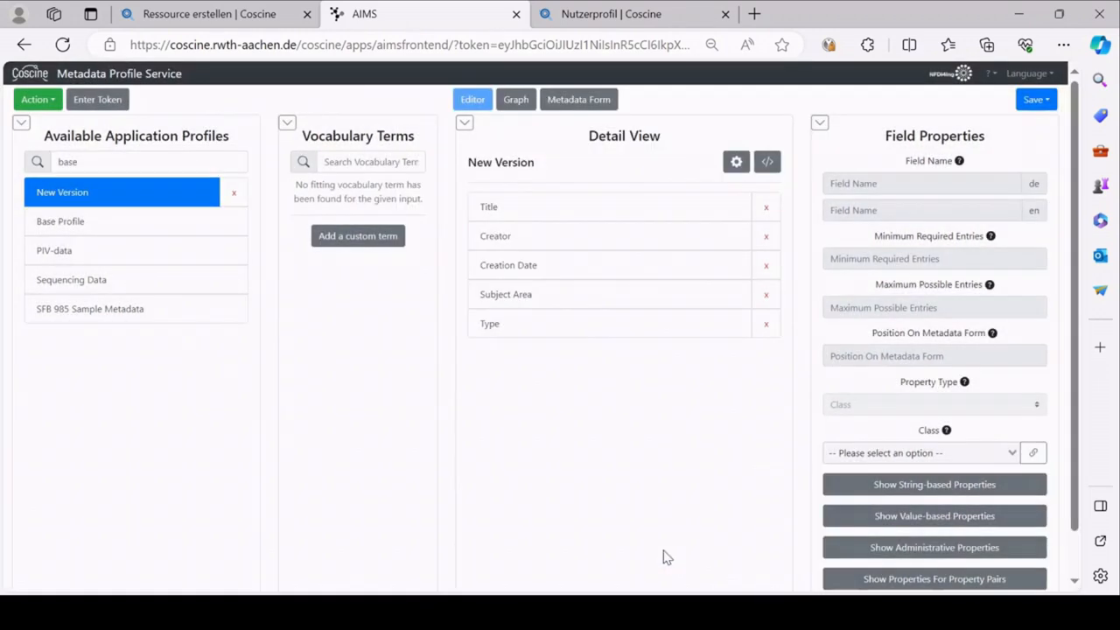